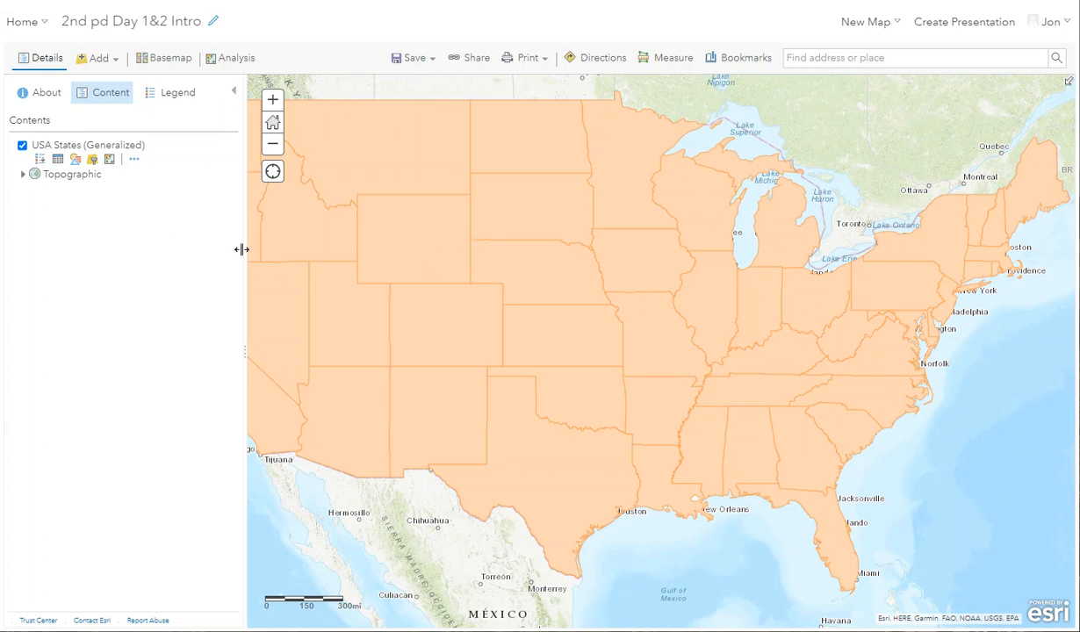
# Set the fill of the USA States (Generalized) layer's location symbol to no color
pyautogui.click(77, 161)
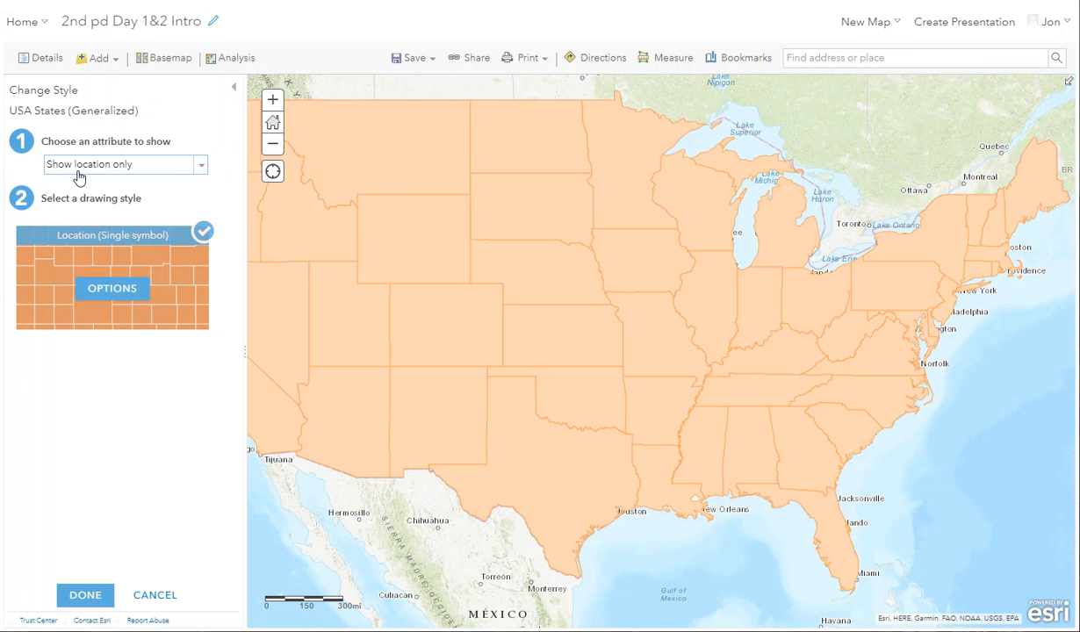
pyautogui.click(118, 293)
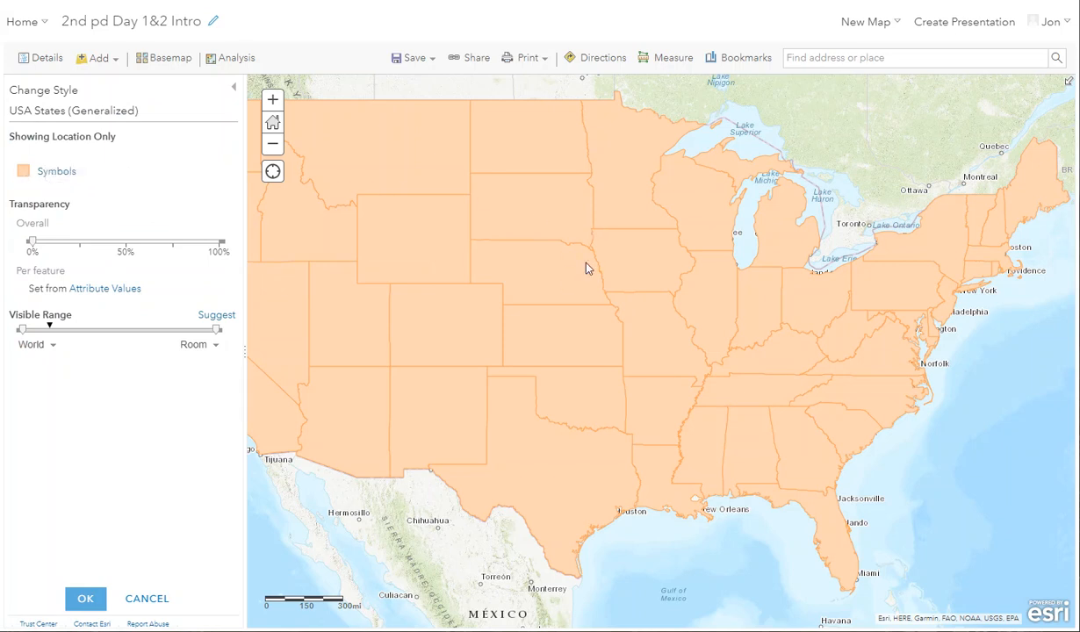
pyautogui.click(56, 176)
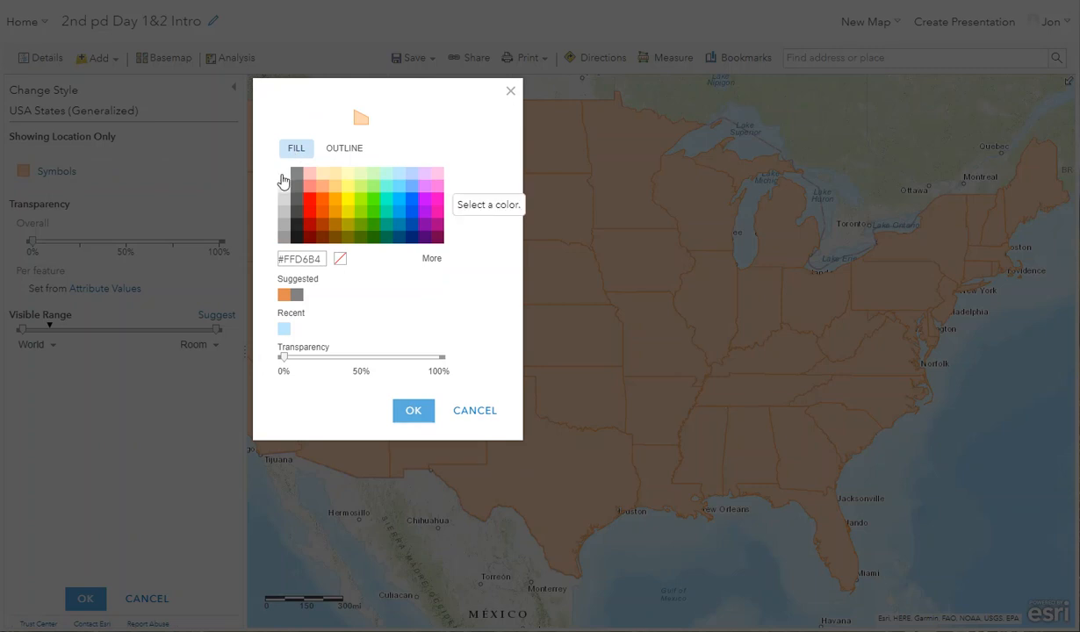
pyautogui.click(341, 262)
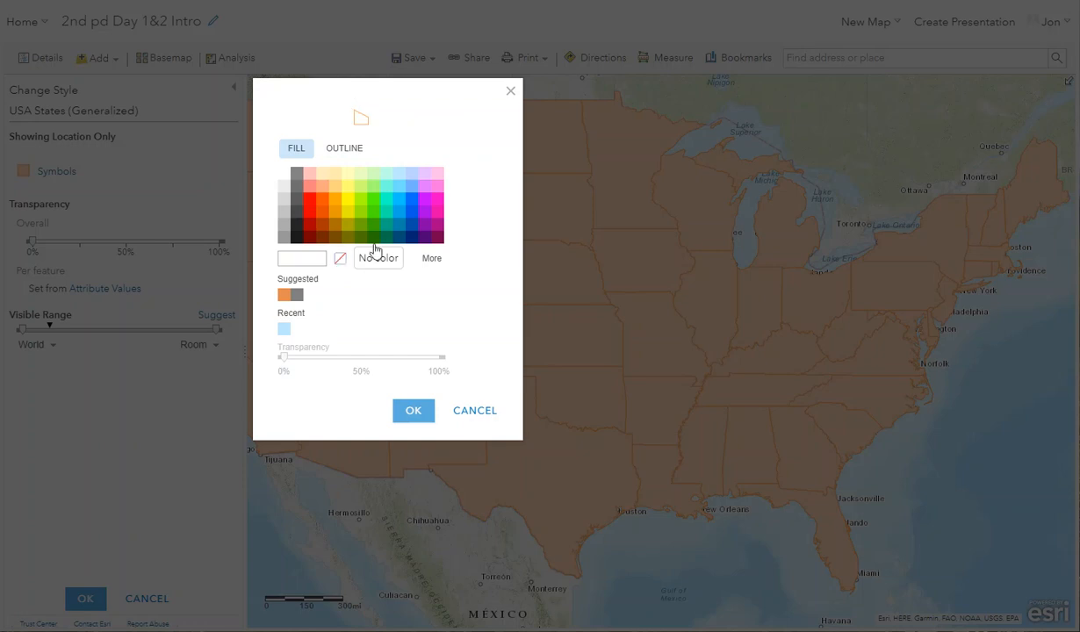
pyautogui.click(413, 410)
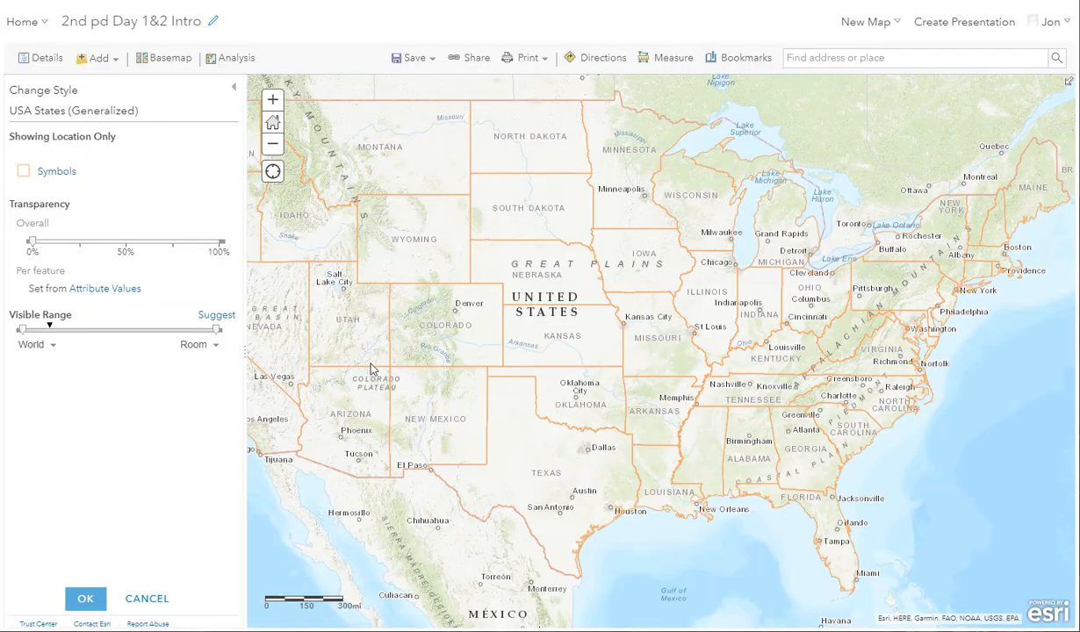
# Give the USA States (Generalized) layer a #1A1A1A outline with a 2 px line width and finish the style change
pyautogui.click(54, 172)
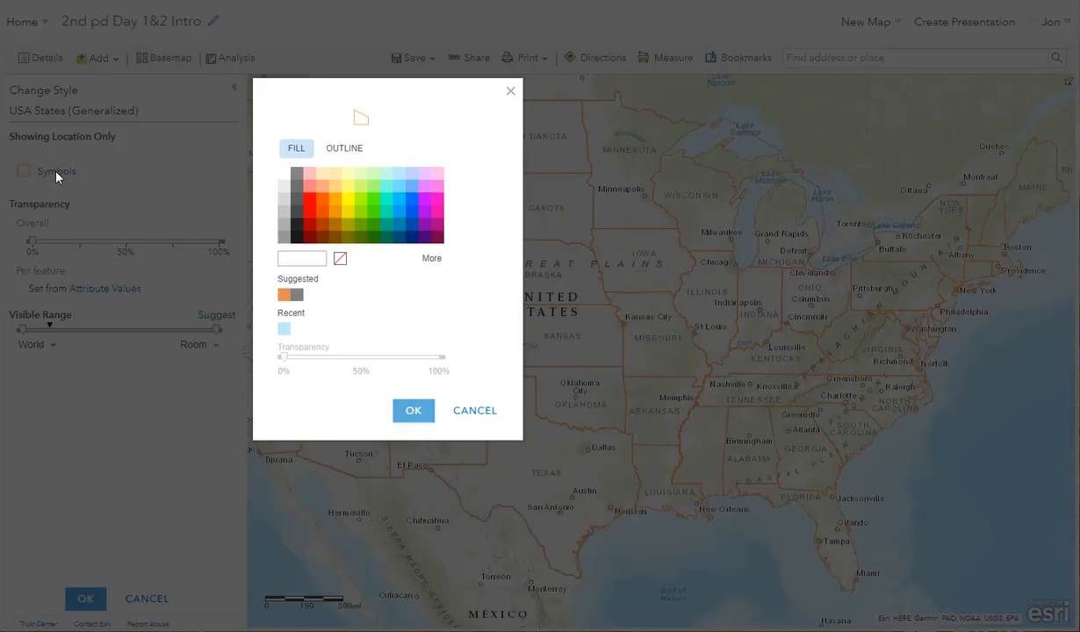
pyautogui.click(340, 151)
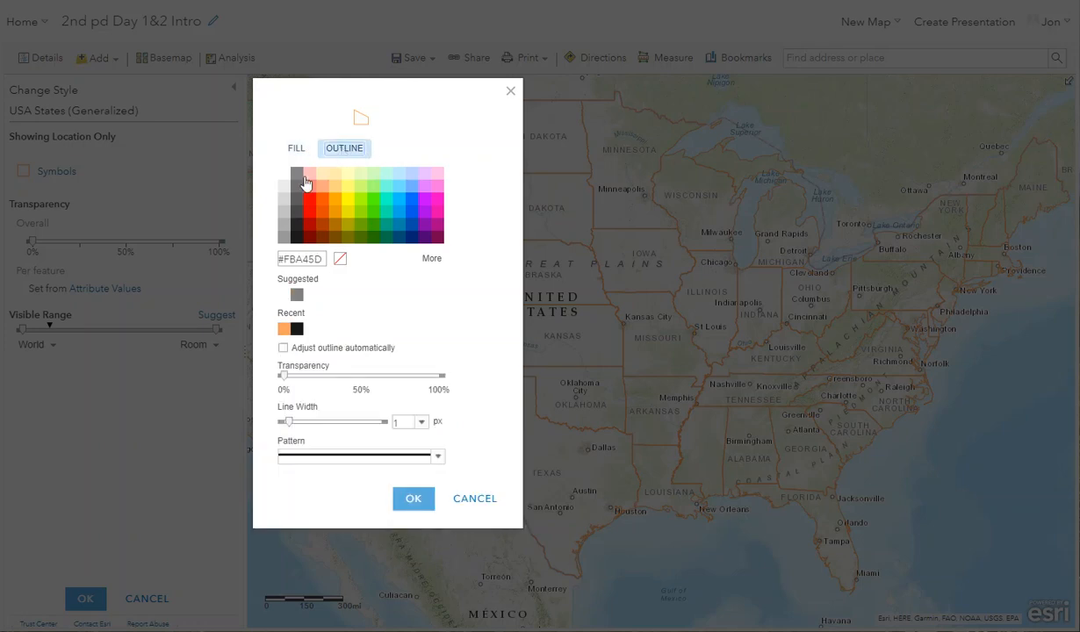
pyautogui.click(296, 237)
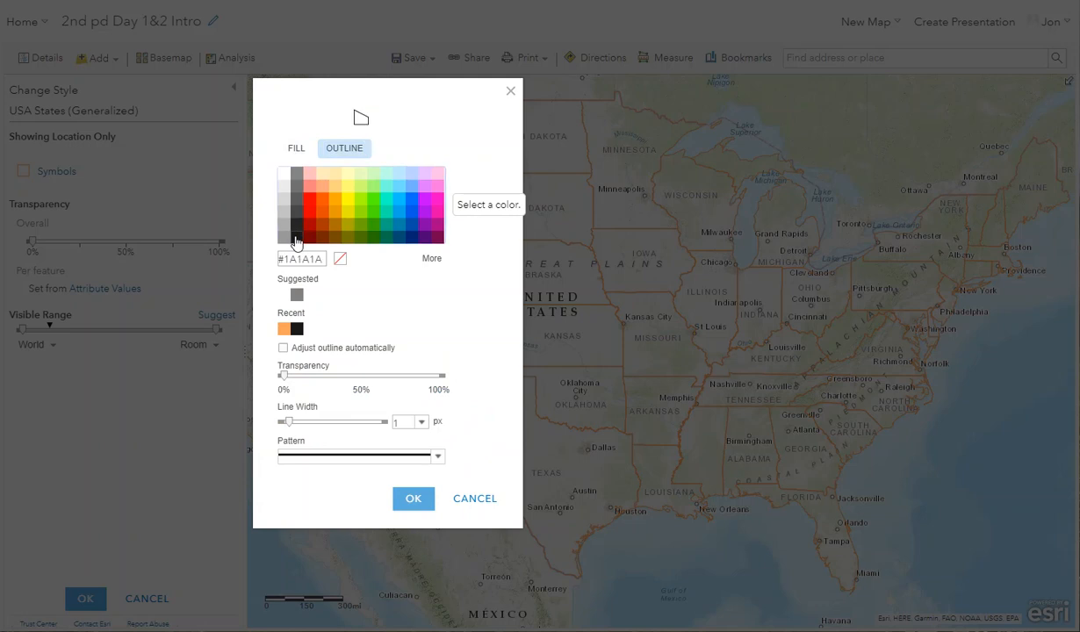
pyautogui.click(422, 422)
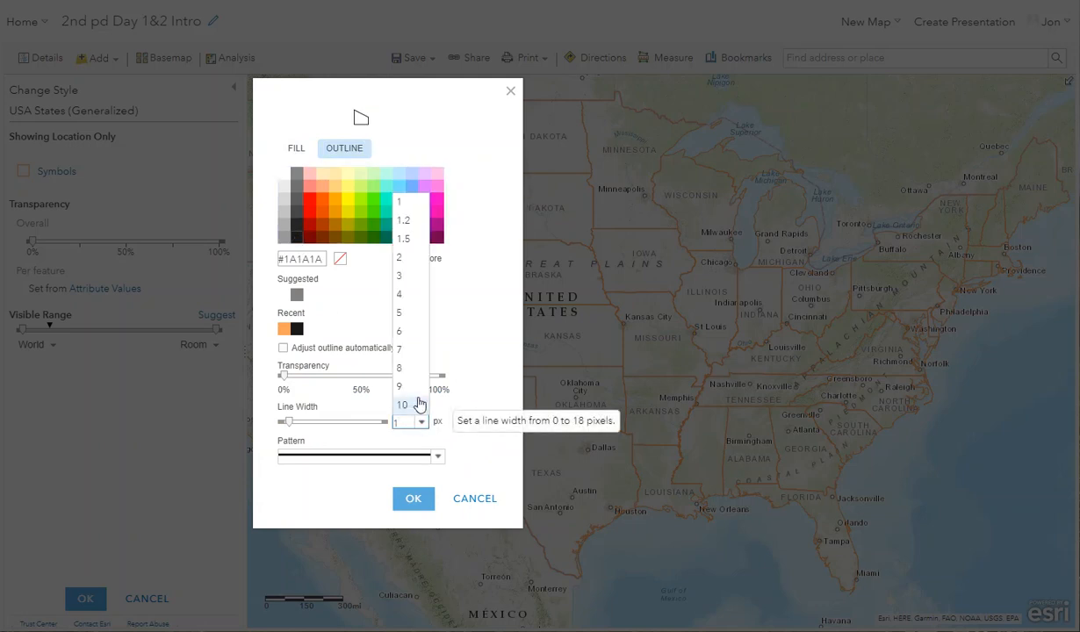
pyautogui.click(400, 259)
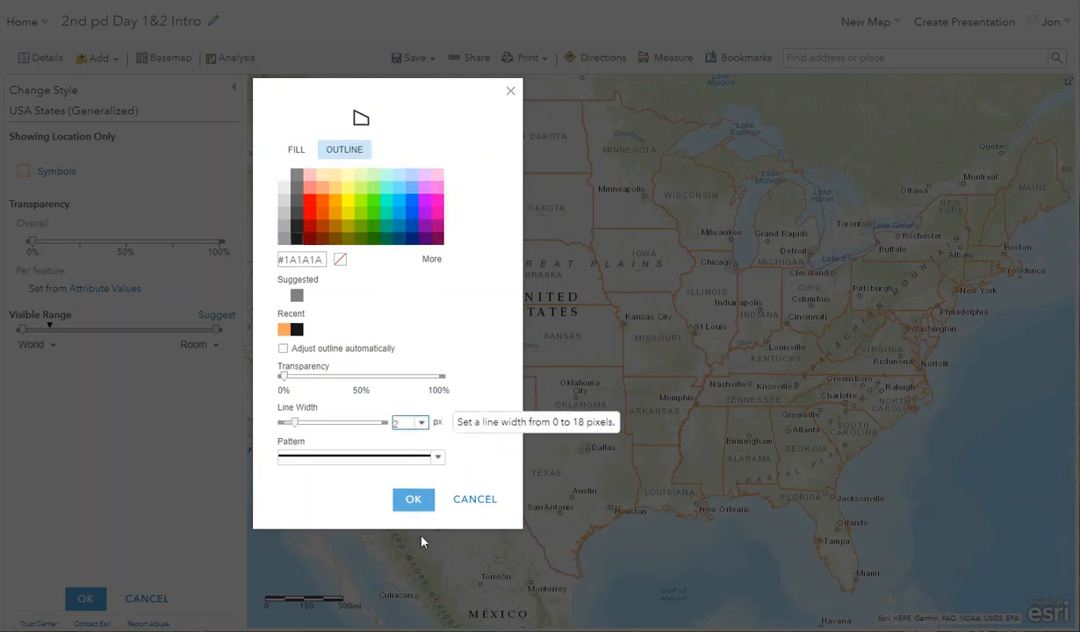
pyautogui.click(417, 505)
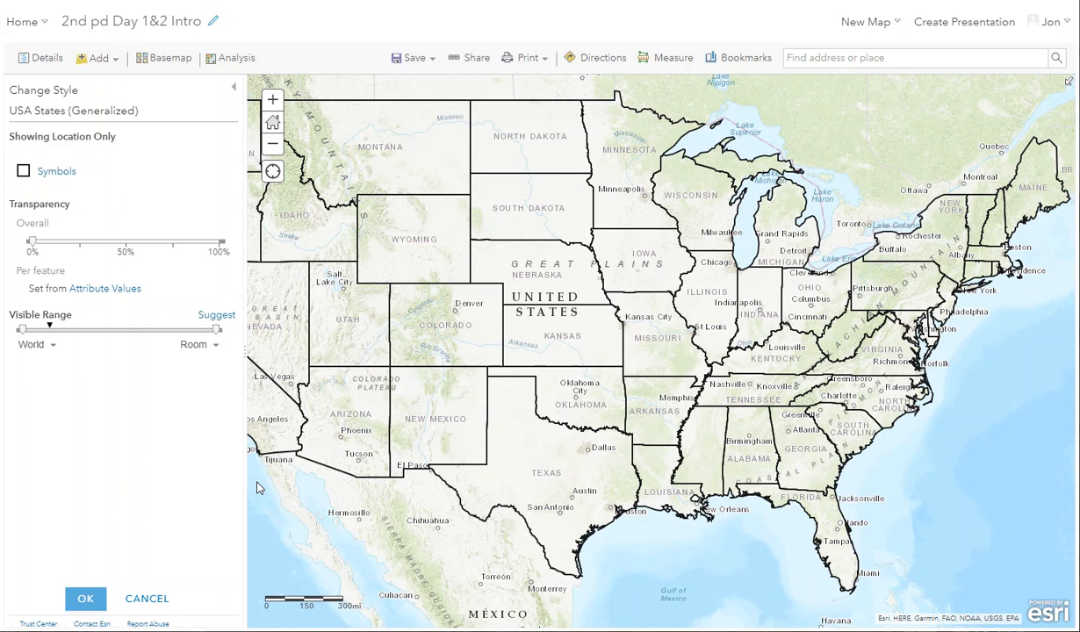
pyautogui.click(88, 599)
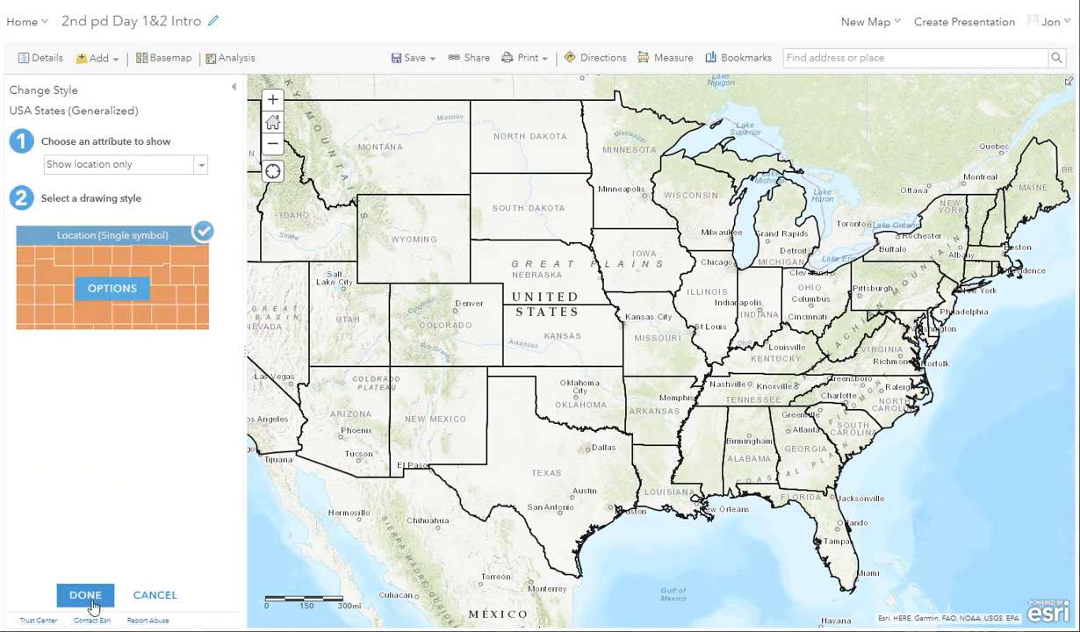
pyautogui.click(86, 596)
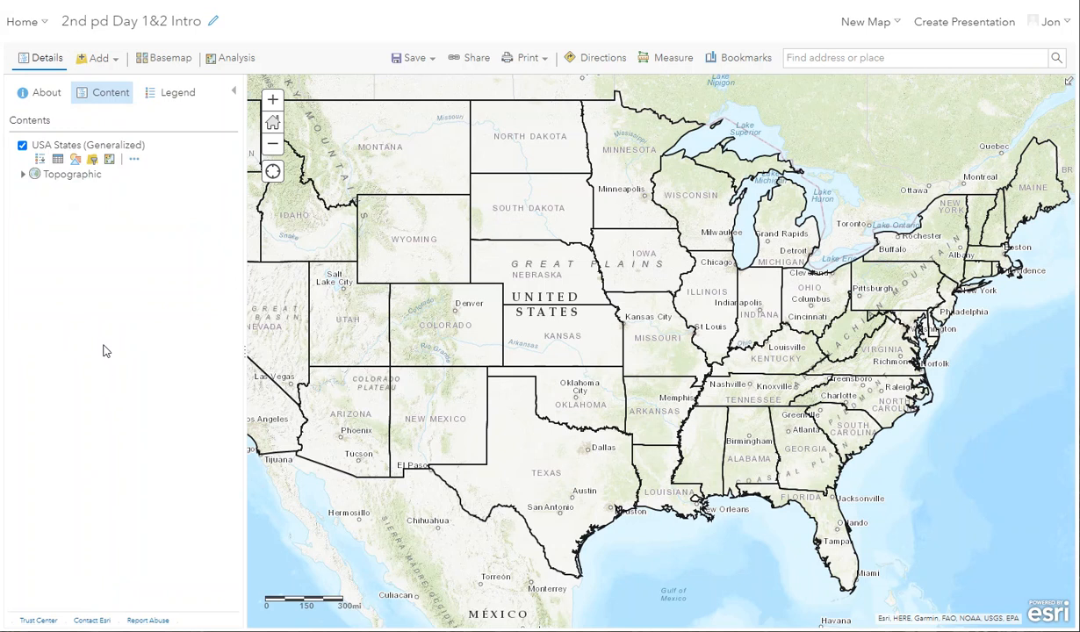
# Find the SE_counties layer among the My Organization layers and add it to the map
pyautogui.click(116, 63)
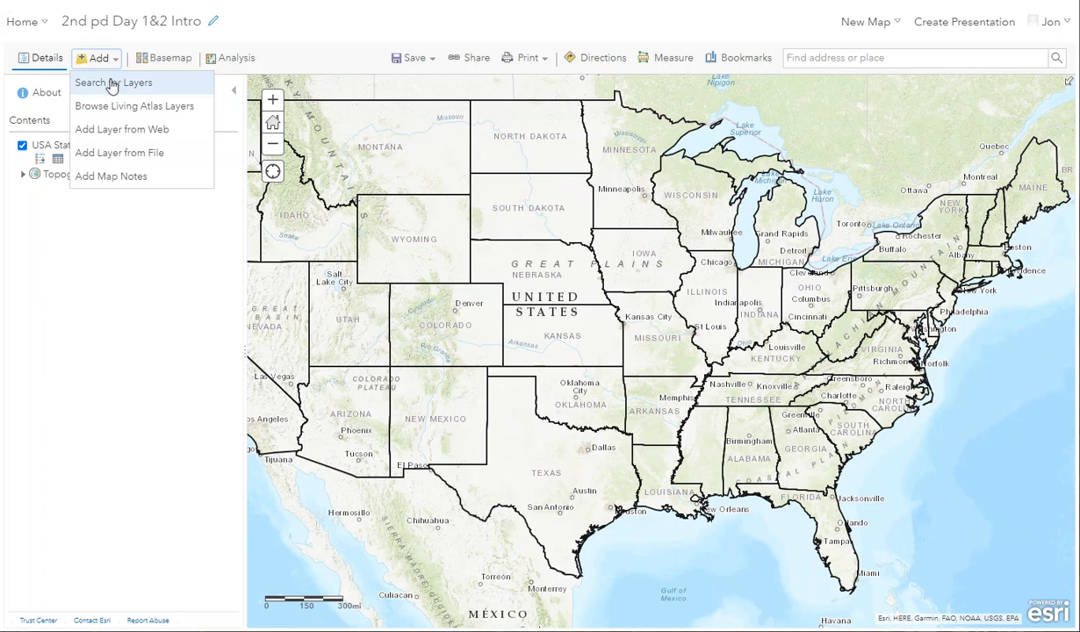
pyautogui.click(110, 83)
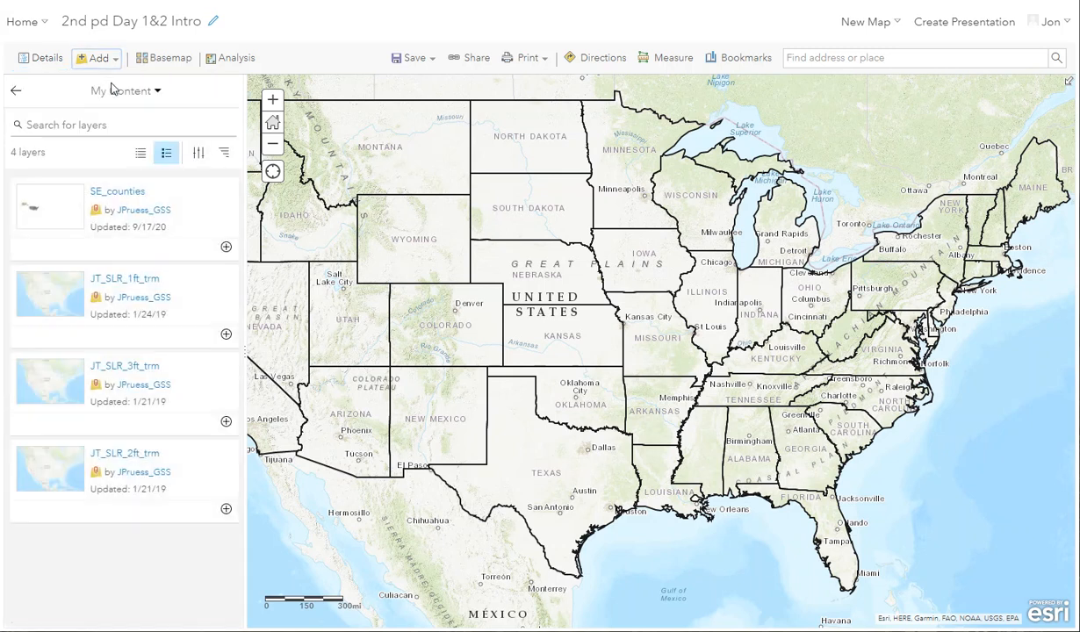
pyautogui.click(158, 92)
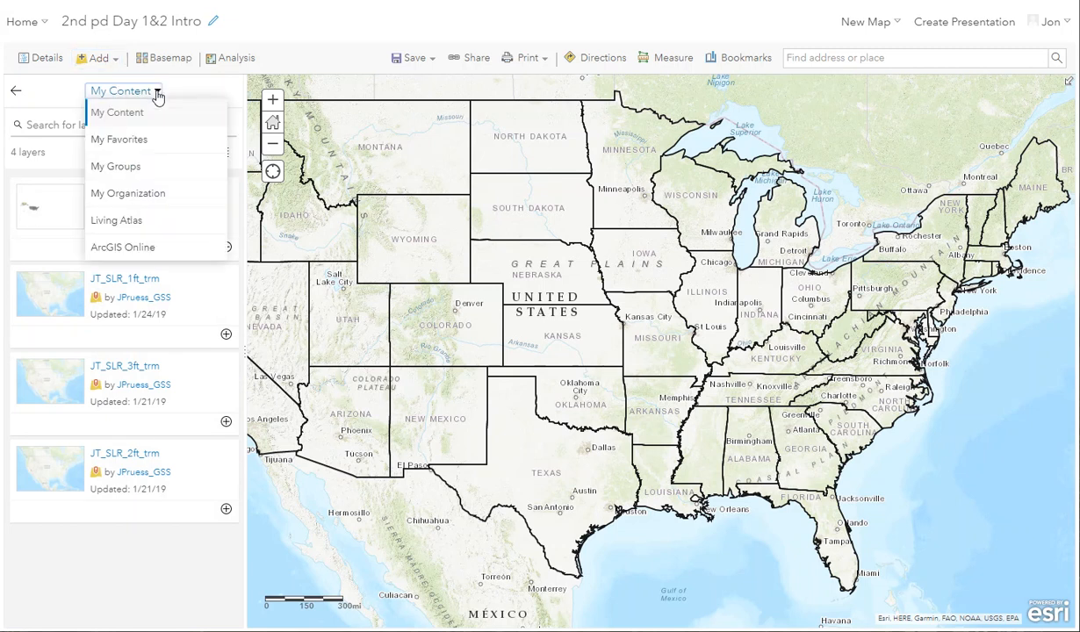
pyautogui.click(136, 193)
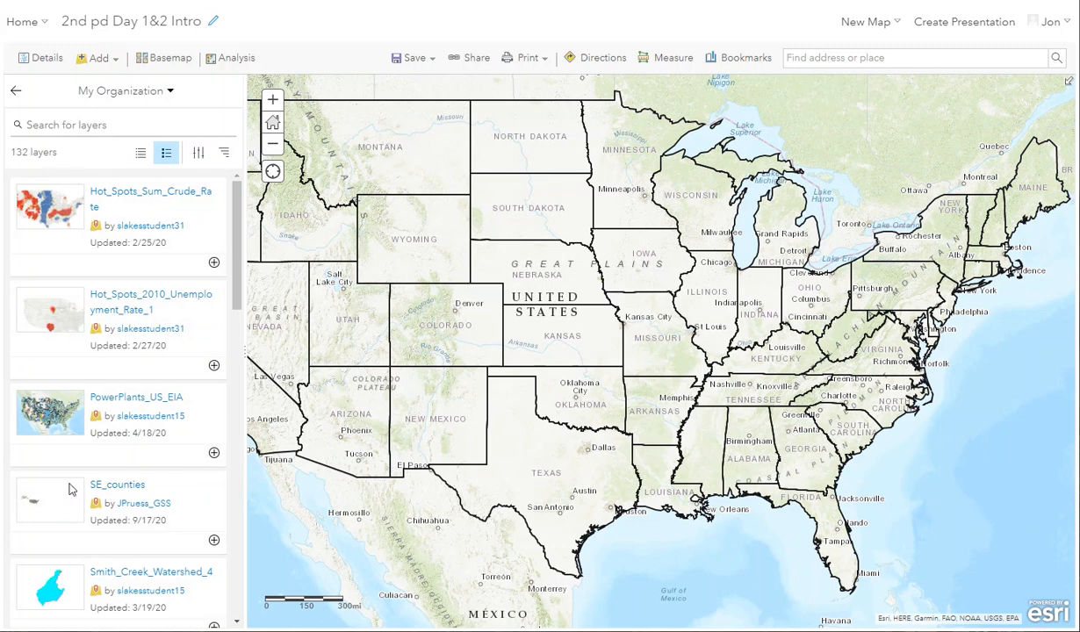
pyautogui.click(74, 127)
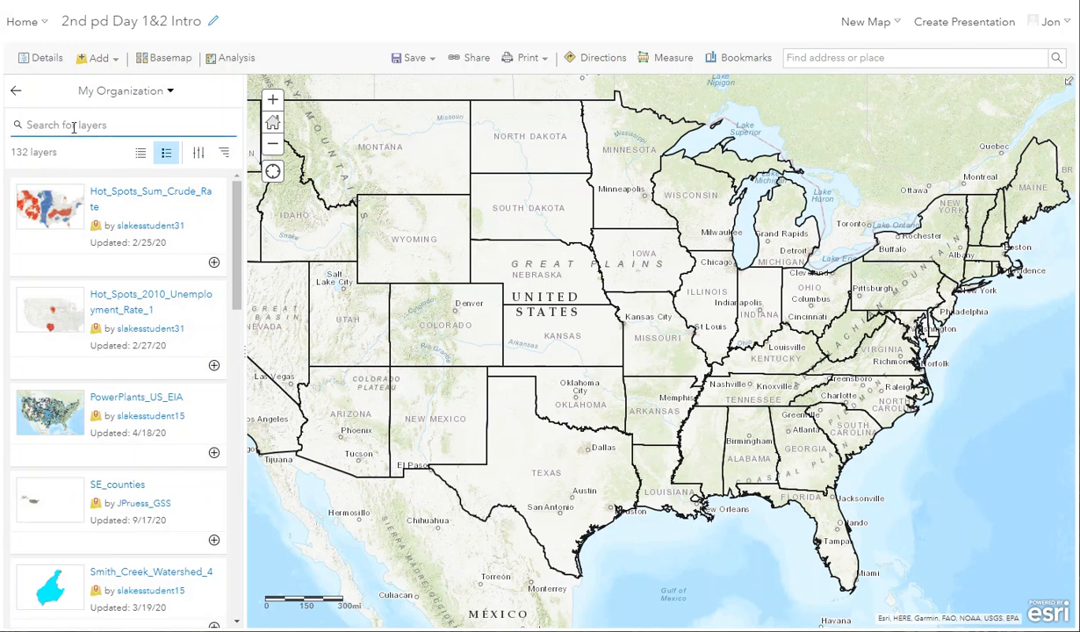
pyautogui.write('SE_counties')
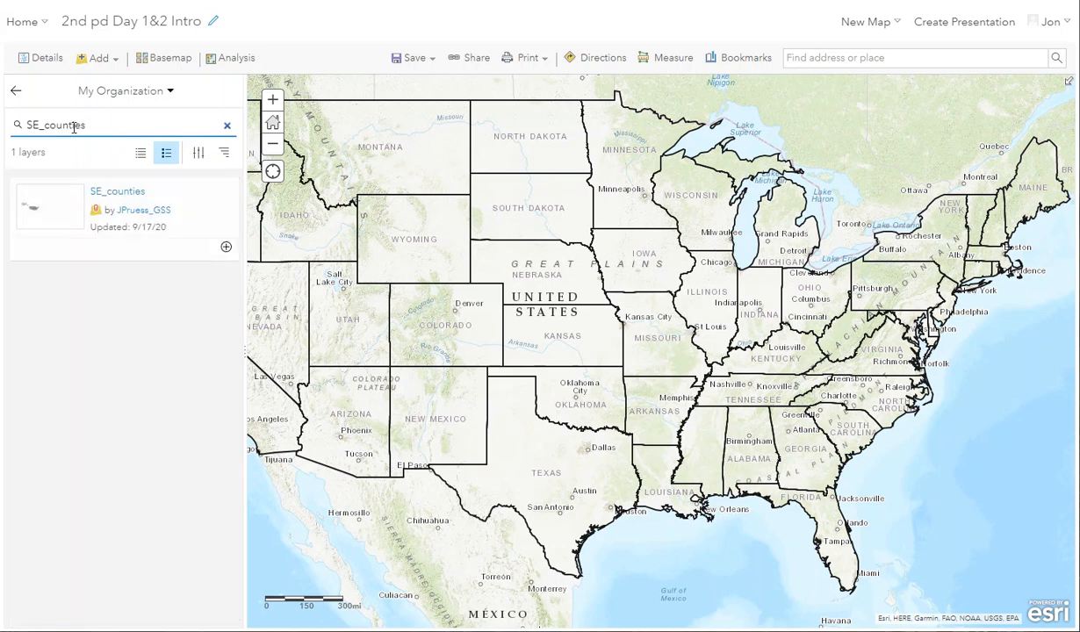
pyautogui.click(117, 195)
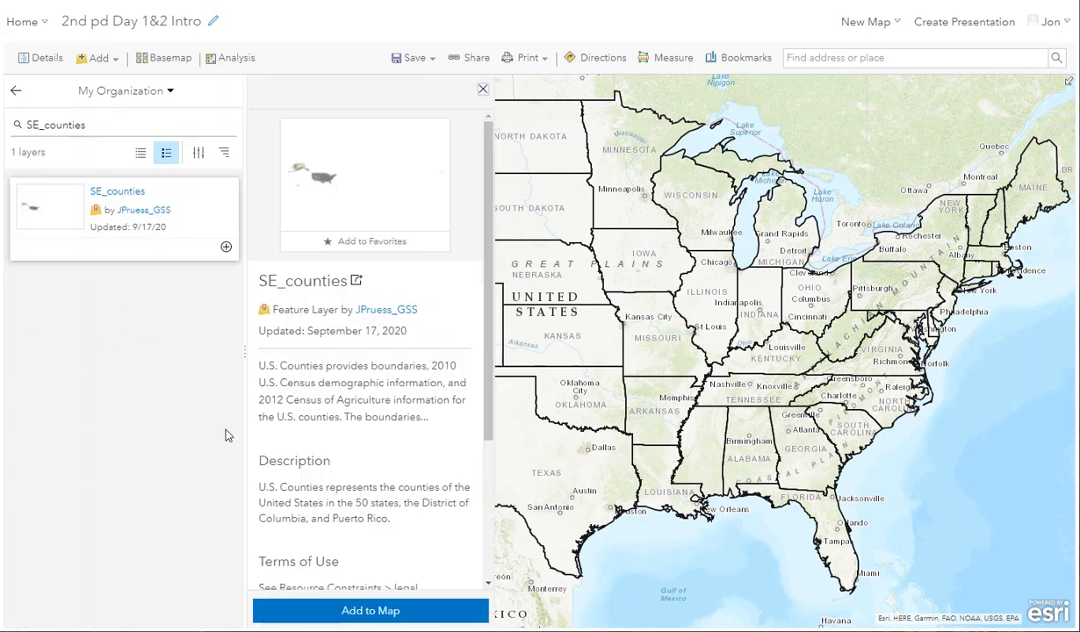
pyautogui.click(390, 613)
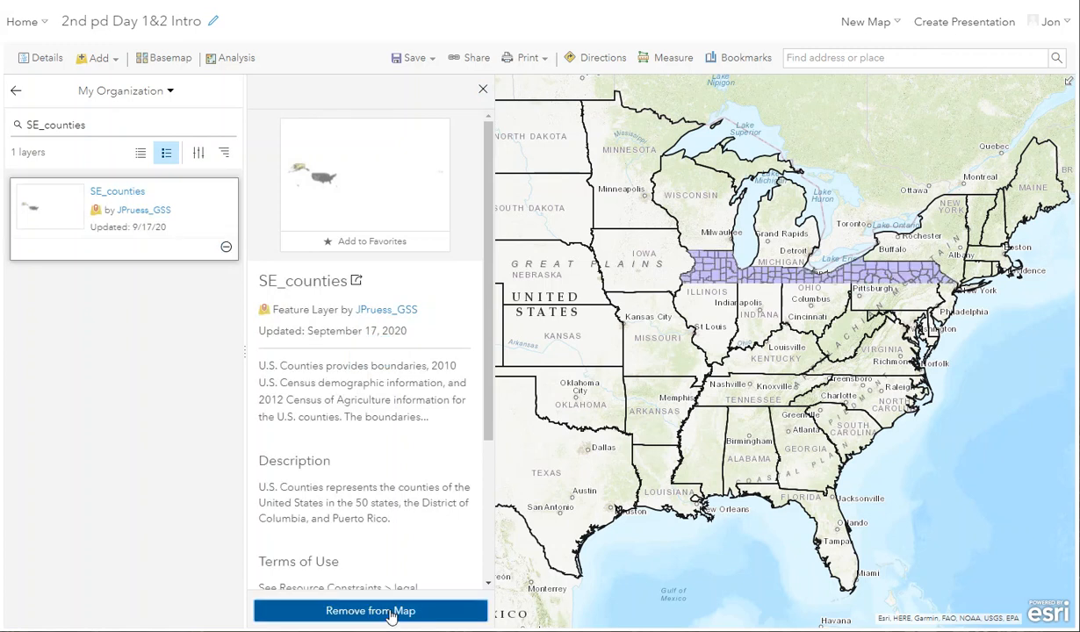
pyautogui.click(483, 92)
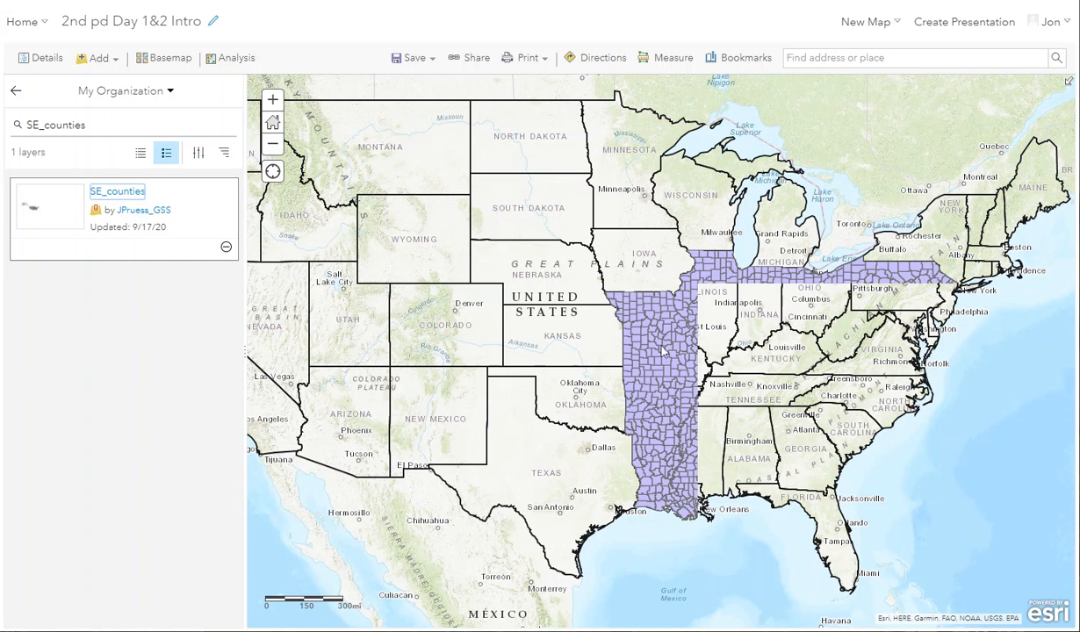
# Examine the coverage of the added county polygons across the southeastern United States
pyautogui.moveTo(801, 384); pyautogui.dragTo(693, 326)
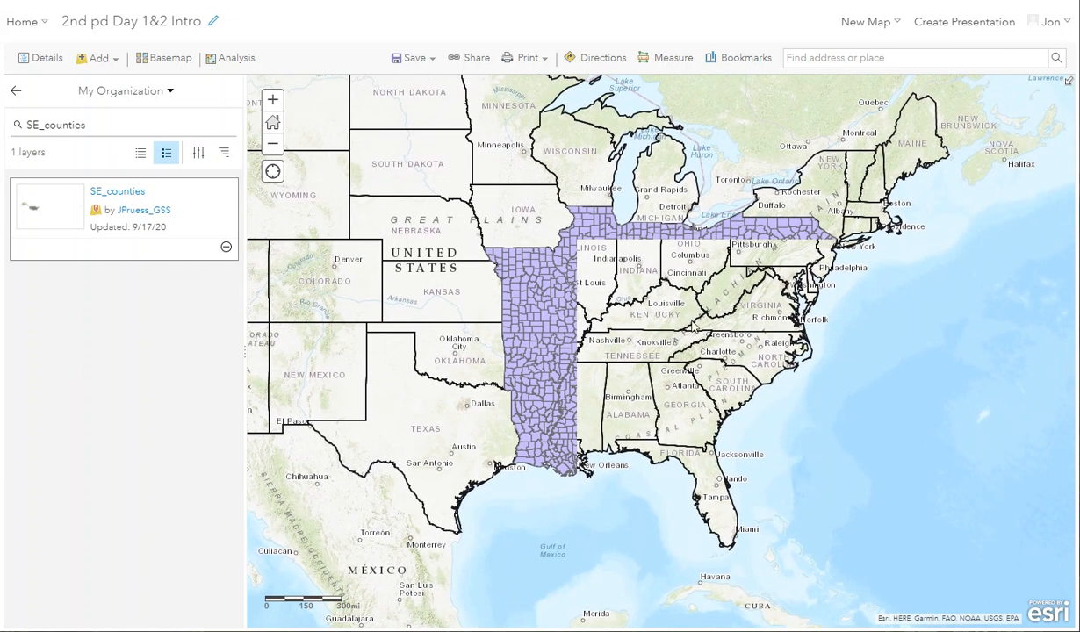
pyautogui.scroll(2, 640, 310)
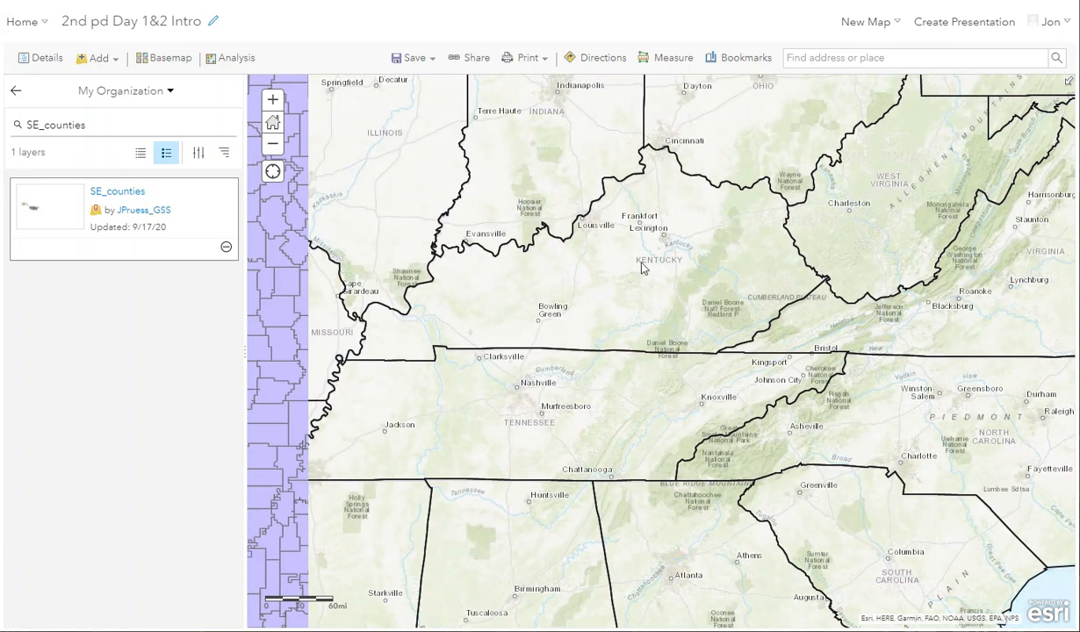
pyautogui.moveTo(664, 278); pyautogui.dragTo(685, 251)
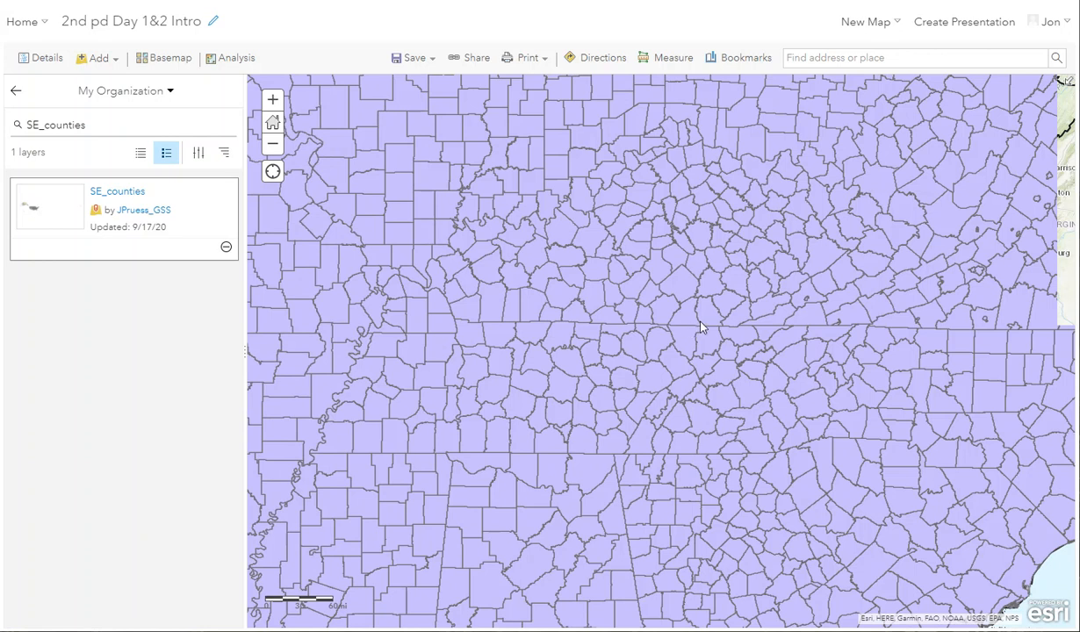
pyautogui.moveTo(884, 283); pyautogui.dragTo(567, 397)
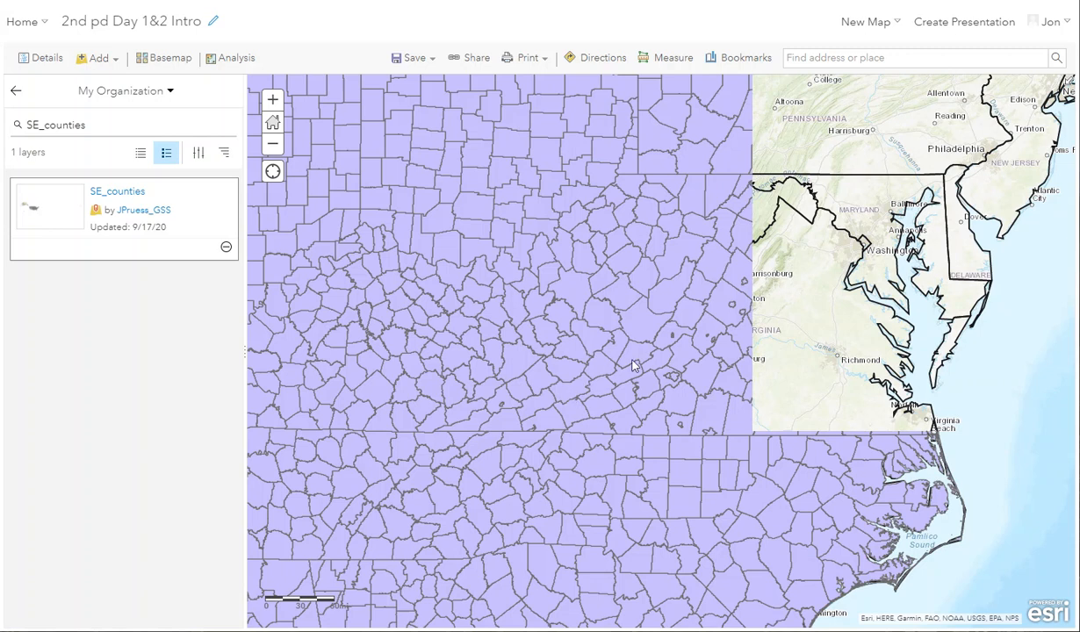
pyautogui.scroll(-2, 620, 366)
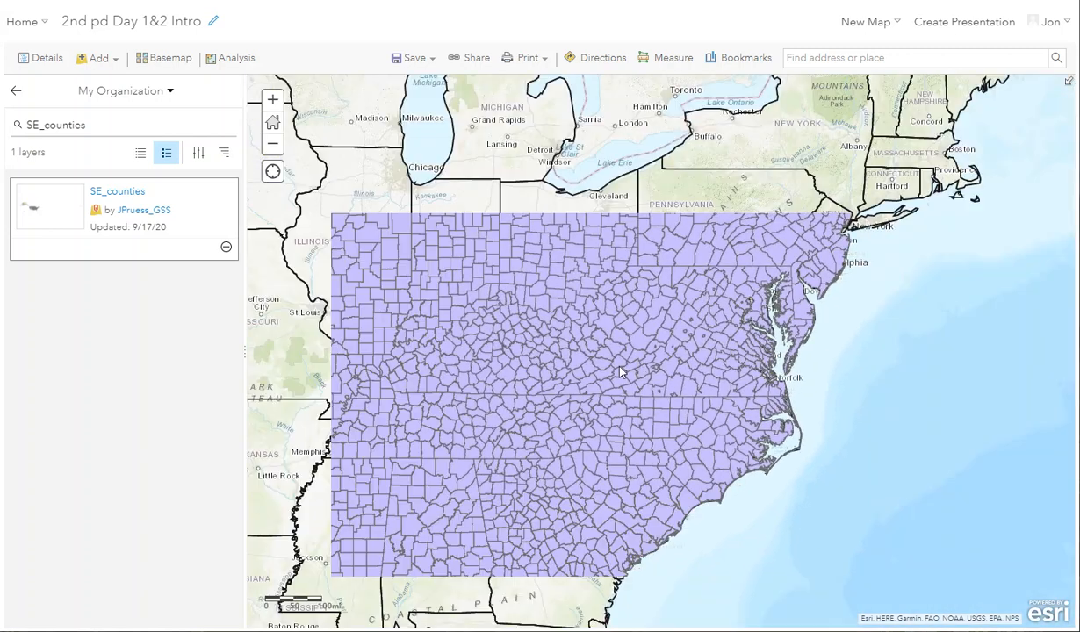
pyautogui.moveTo(602, 373); pyautogui.dragTo(757, 323)
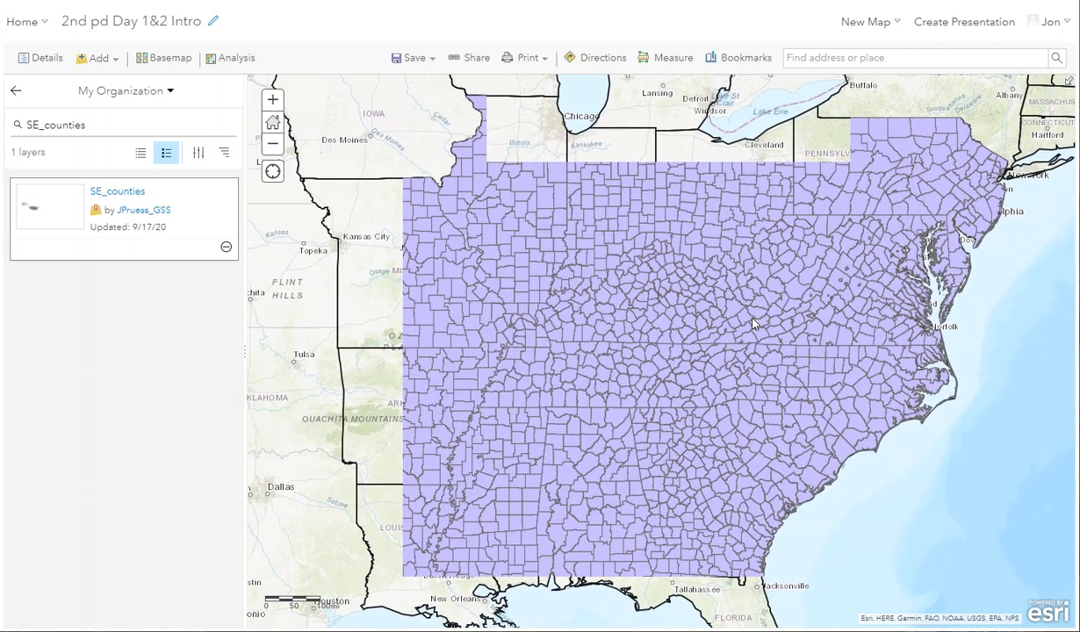
pyautogui.moveTo(682, 360); pyautogui.dragTo(696, 325)
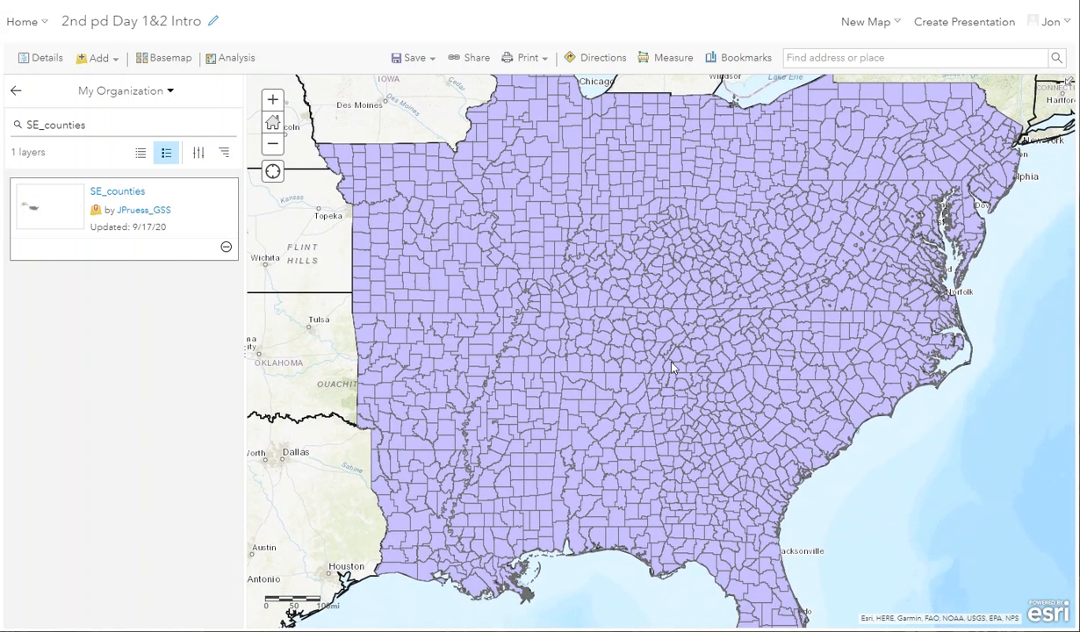
pyautogui.moveTo(671, 362); pyautogui.dragTo(669, 366)
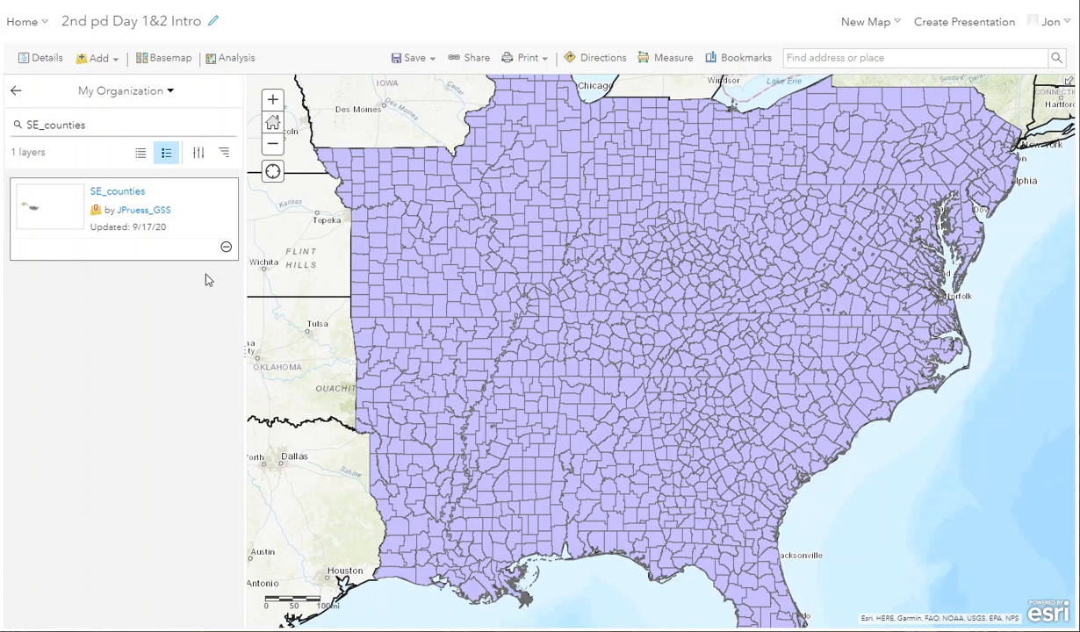
# Reorder the map contents so the SE counties layer sits below USA States (Generalized)
pyautogui.click(46, 60)
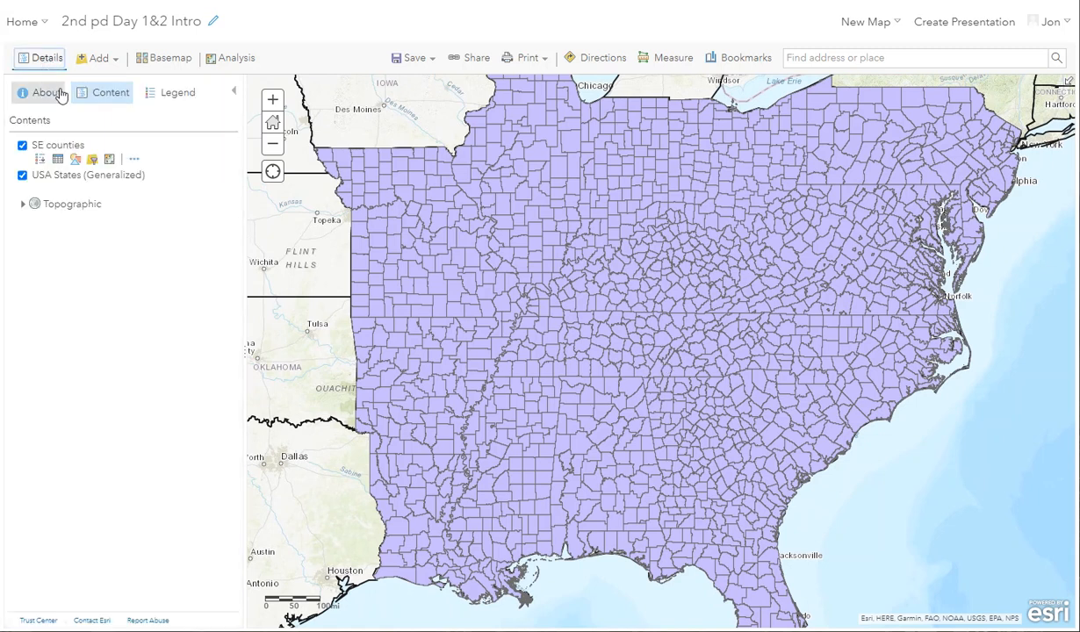
pyautogui.click(11, 148)
pyautogui.moveTo(10, 148); pyautogui.dragTo(13, 192)
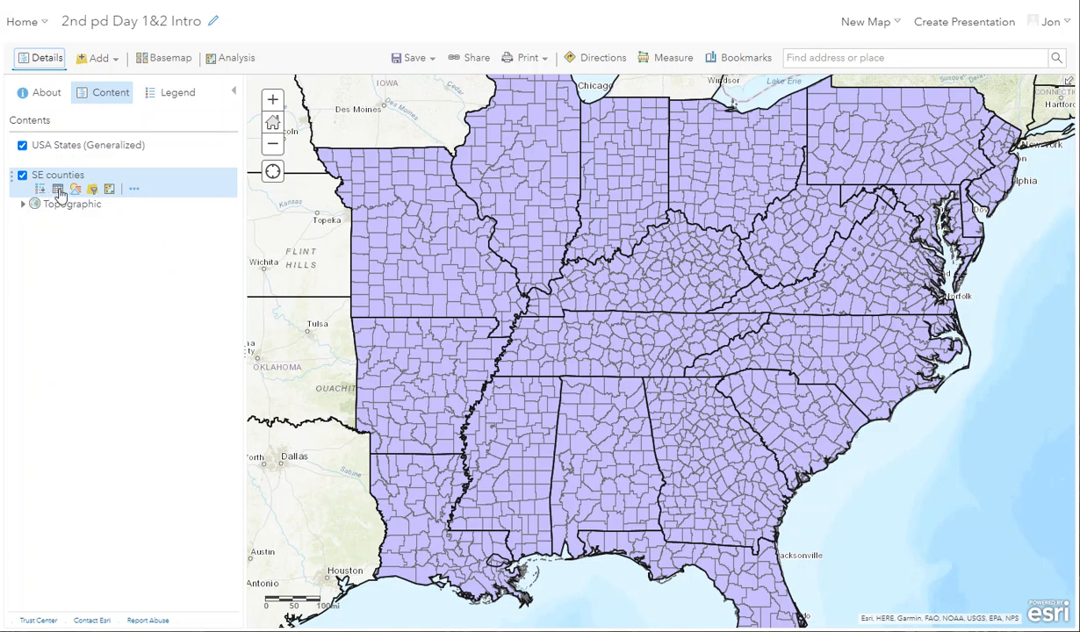
# Open the SE counties attribute table and look through its population and race fields
pyautogui.click(57, 190)
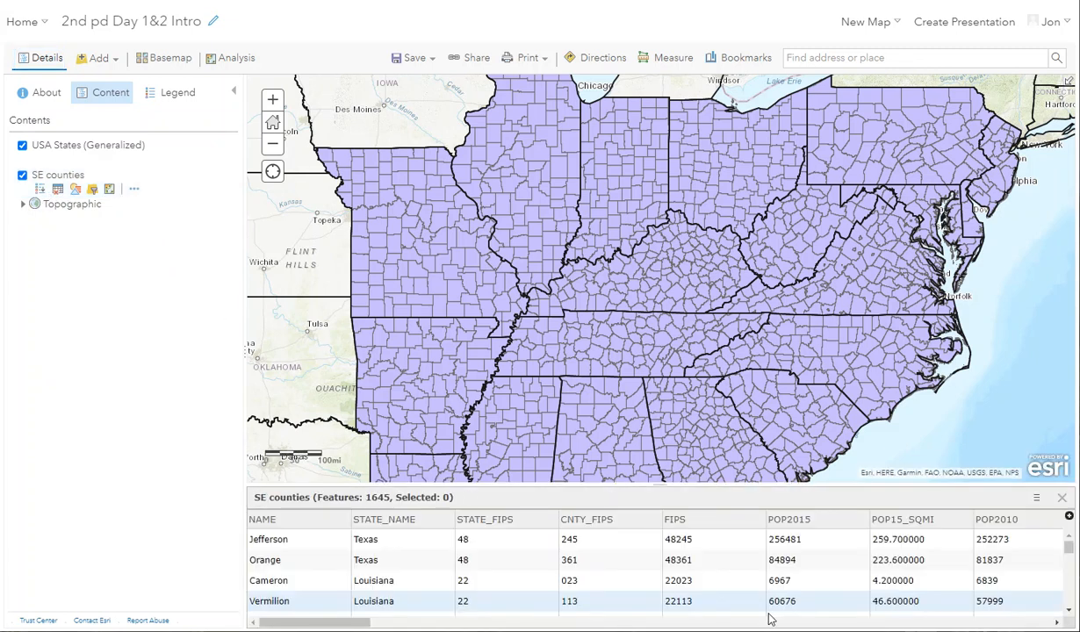
pyautogui.click(537, 623)
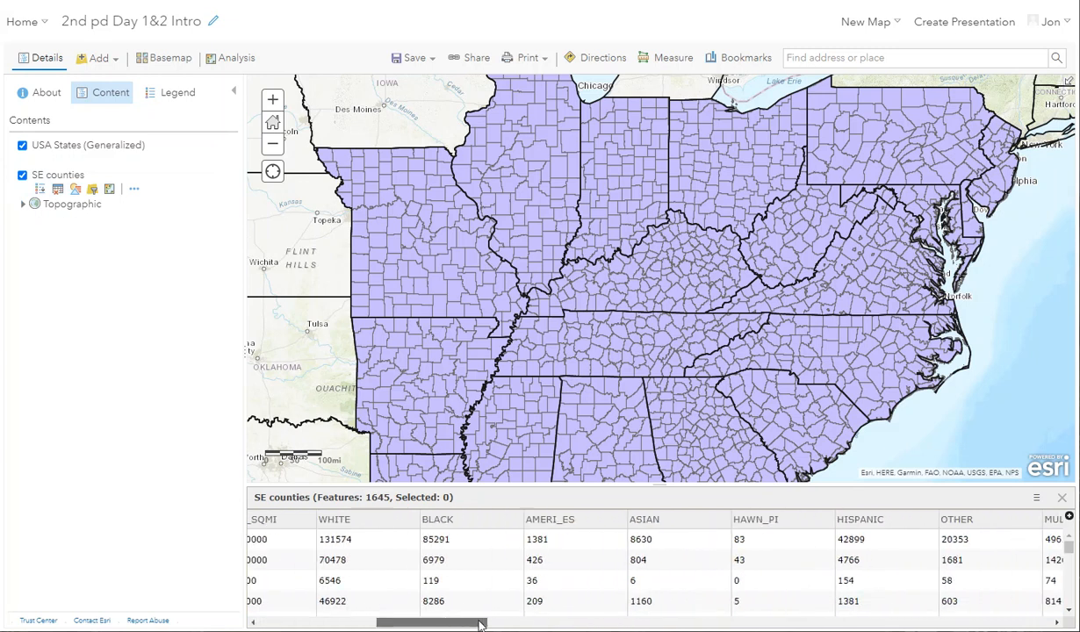
pyautogui.moveTo(540, 624); pyautogui.dragTo(415, 624)
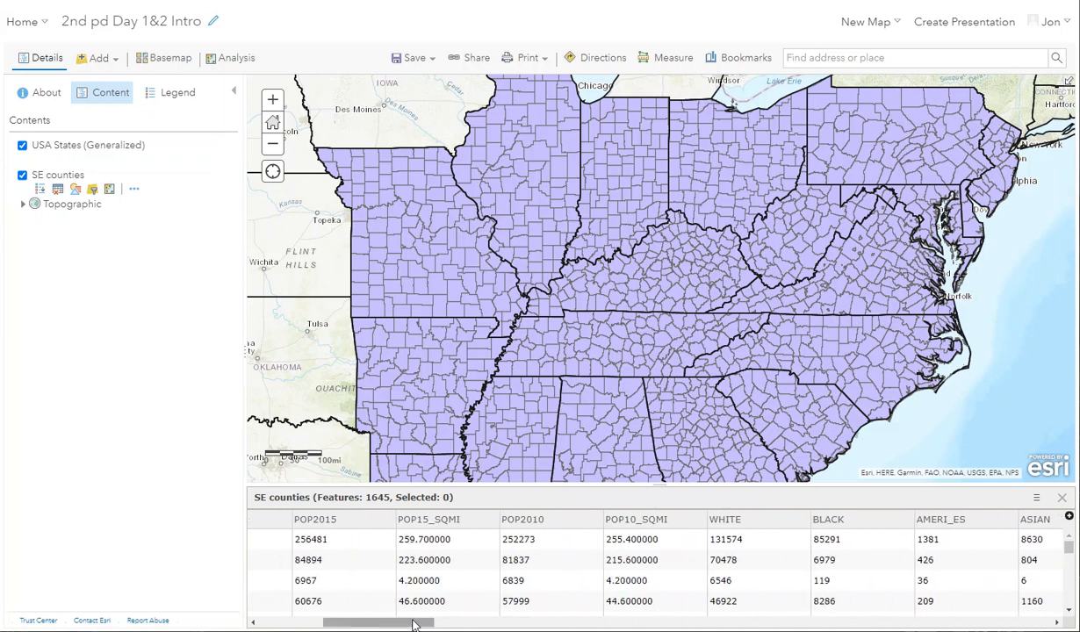
# Close the attribute table and style the SE counties by the BLACK attribute as Counts and Amounts (Color)
pyautogui.click(1060, 498)
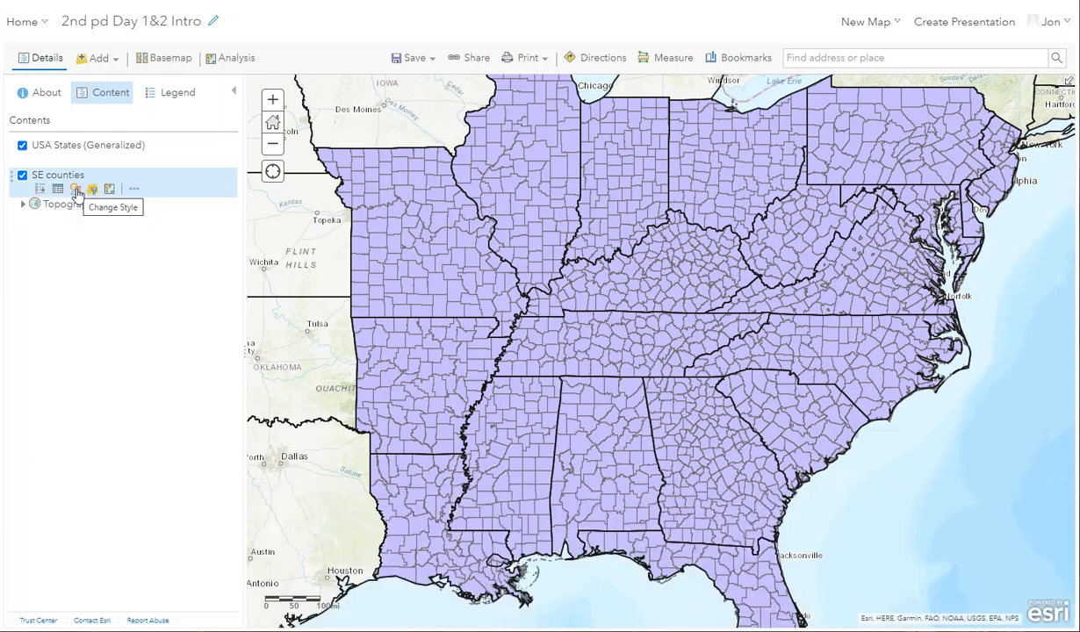
pyautogui.click(76, 191)
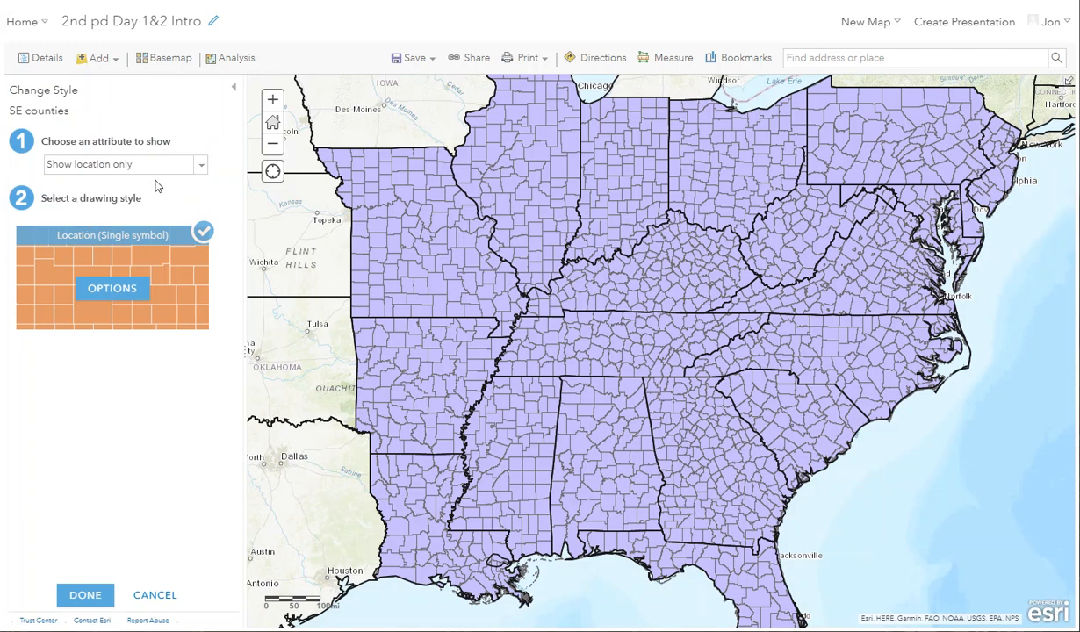
pyautogui.click(201, 165)
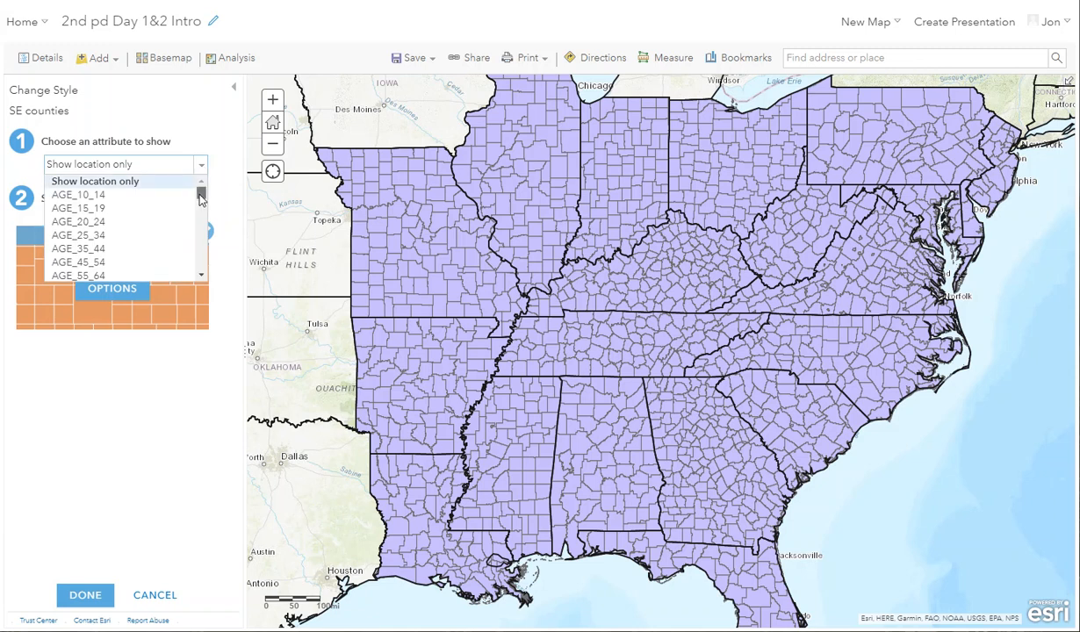
pyautogui.moveTo(199, 195); pyautogui.dragTo(201, 224)
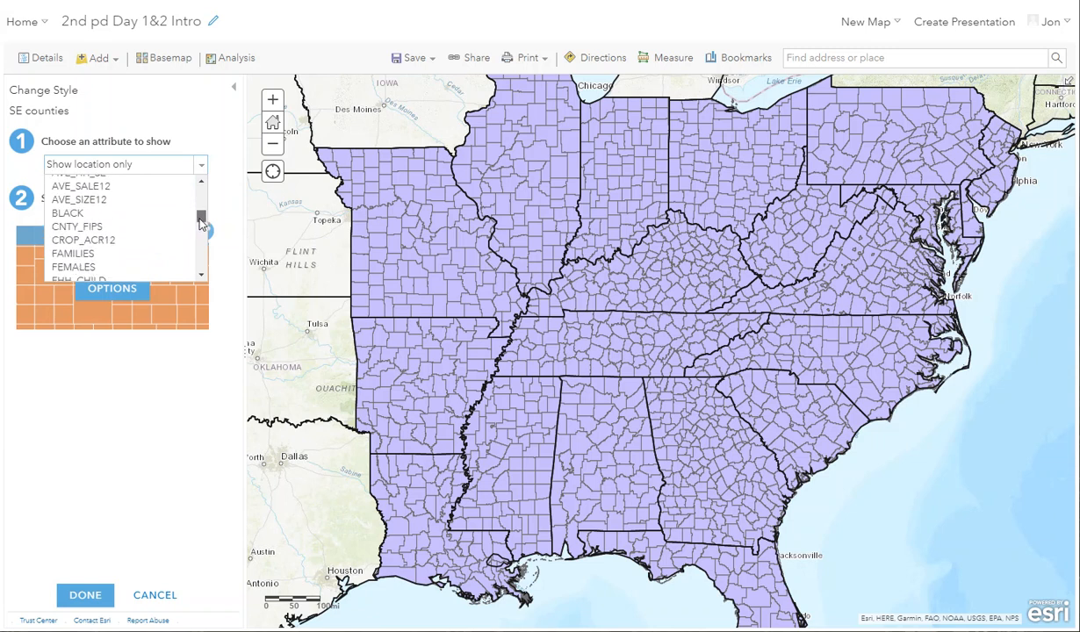
pyautogui.click(78, 215)
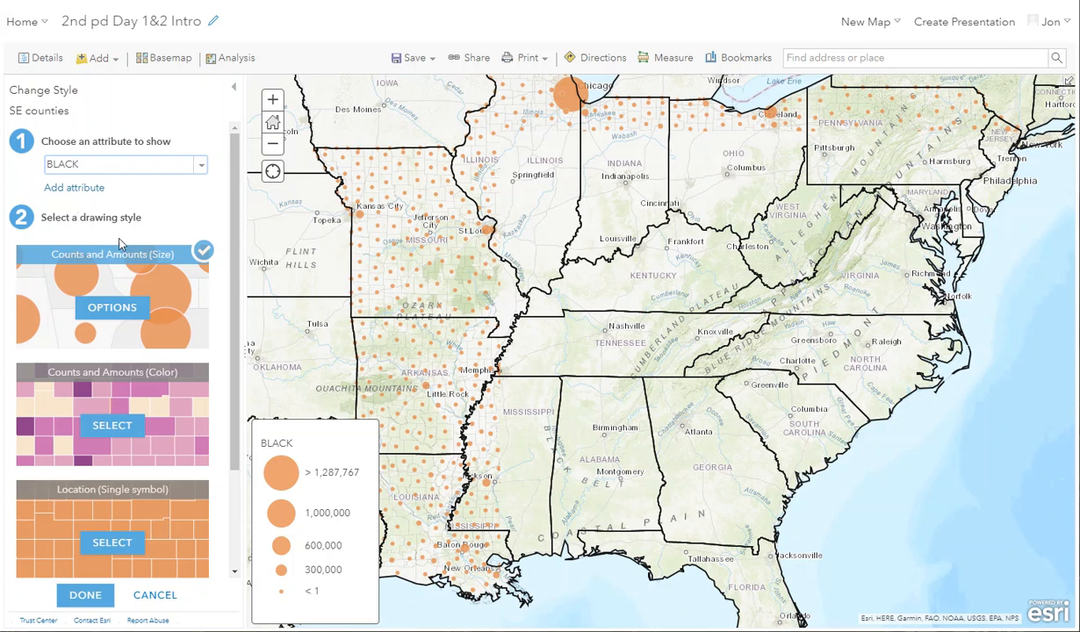
pyautogui.click(113, 425)
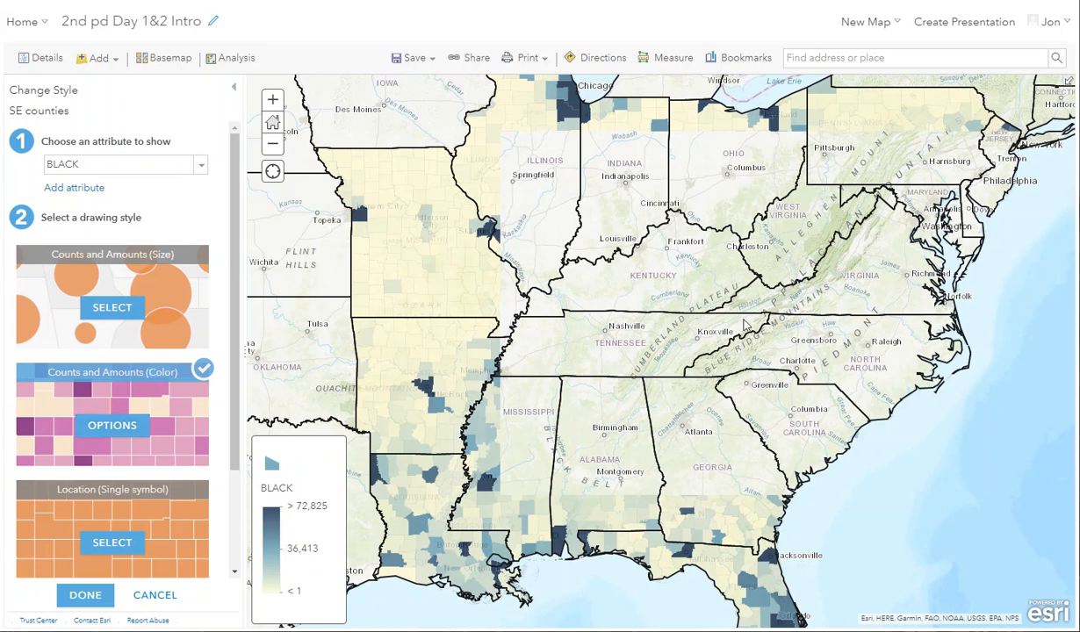
# Normalize the BLACK color style by dividing it by POP2015, and finish the style change
pyautogui.scroll(1, 744, 326)
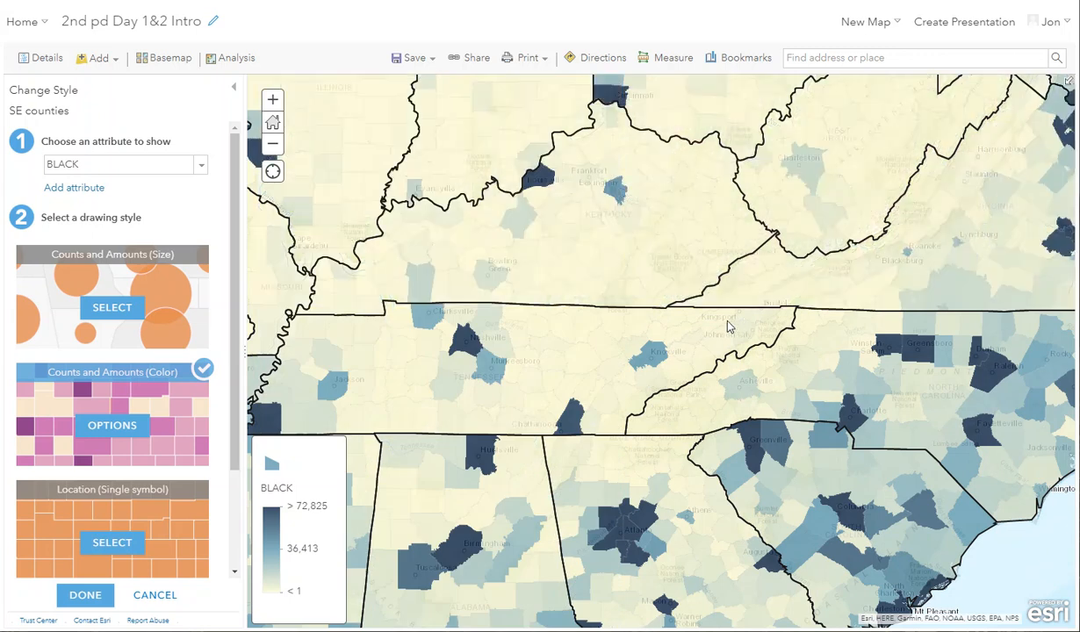
pyautogui.scroll(-1, 727, 327)
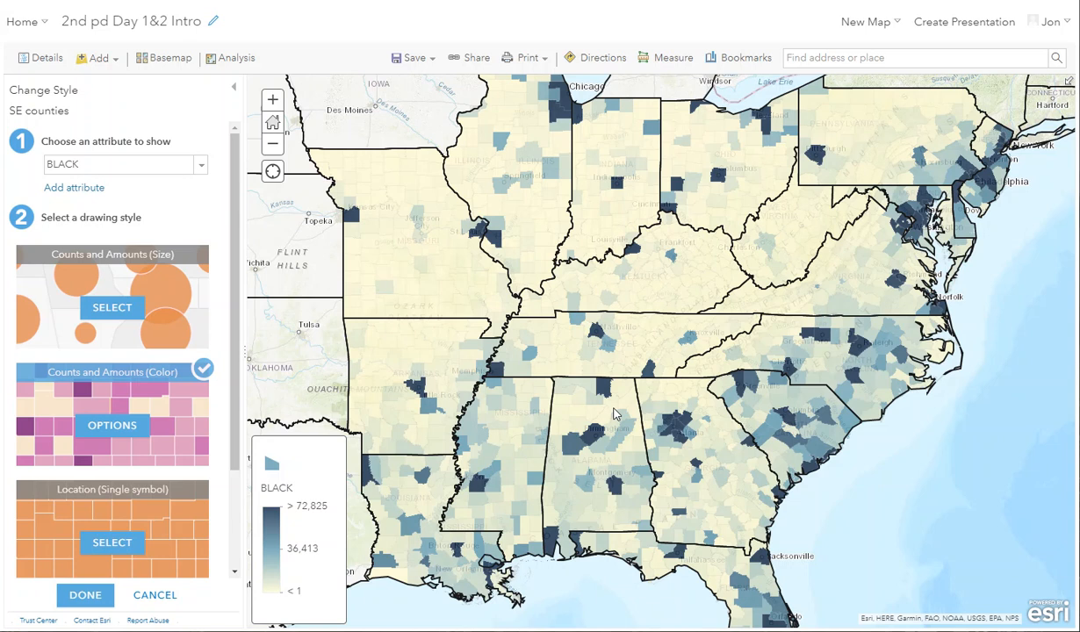
pyautogui.click(120, 426)
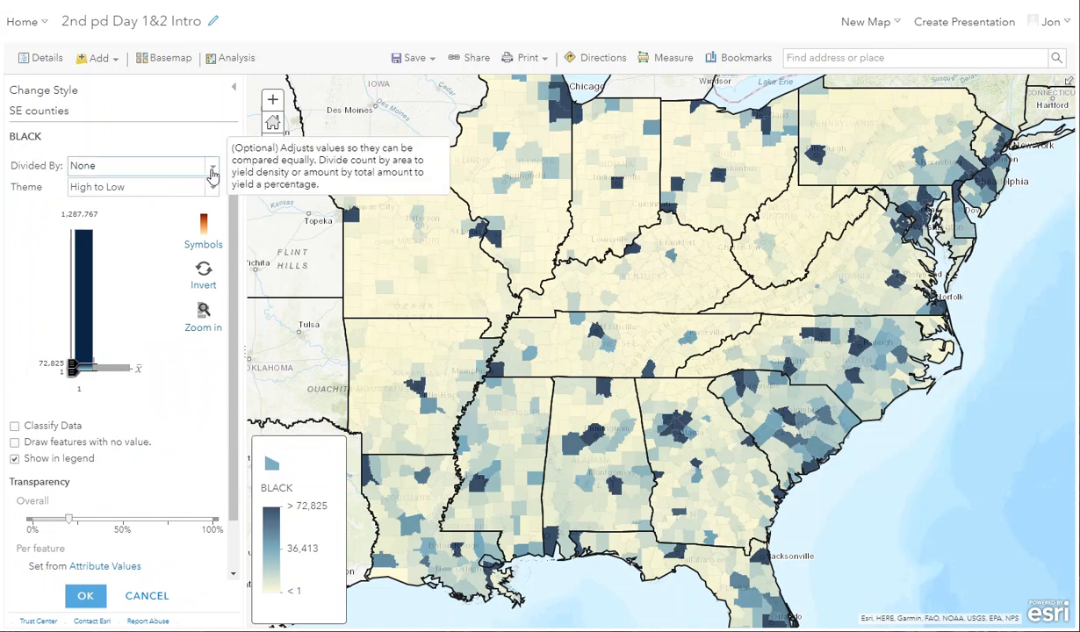
pyautogui.click(211, 174)
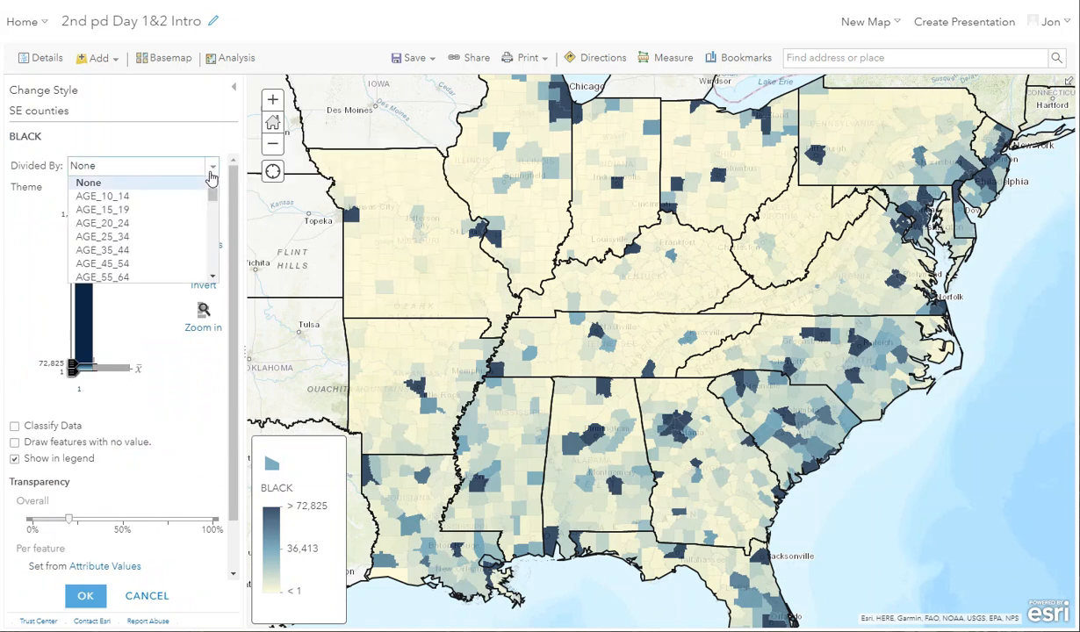
pyautogui.click(212, 202)
pyautogui.moveTo(211, 202); pyautogui.dragTo(210, 261)
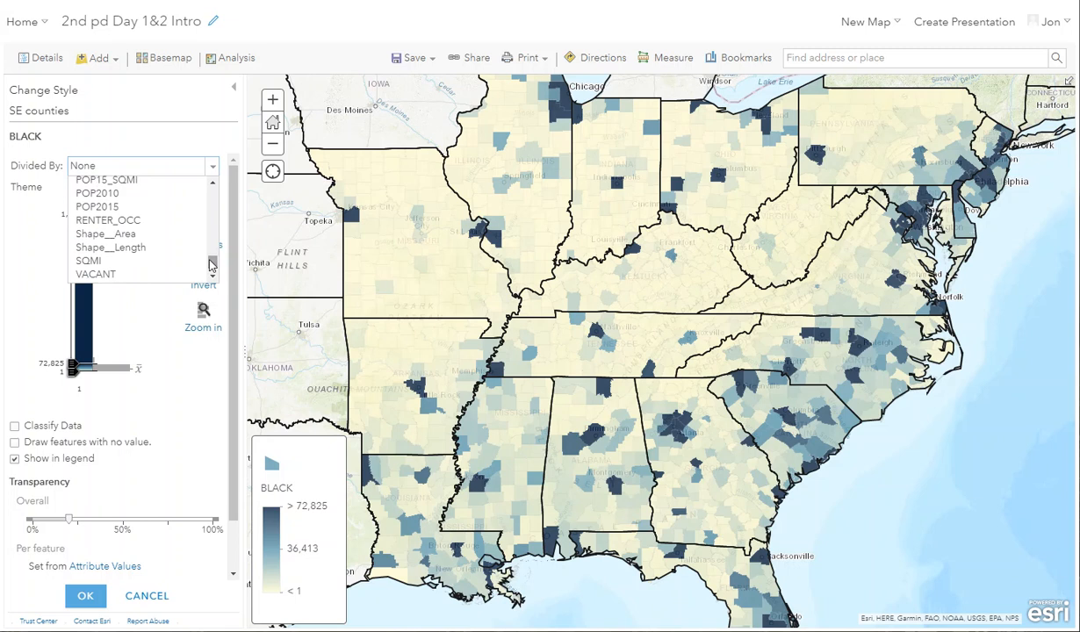
pyautogui.click(118, 212)
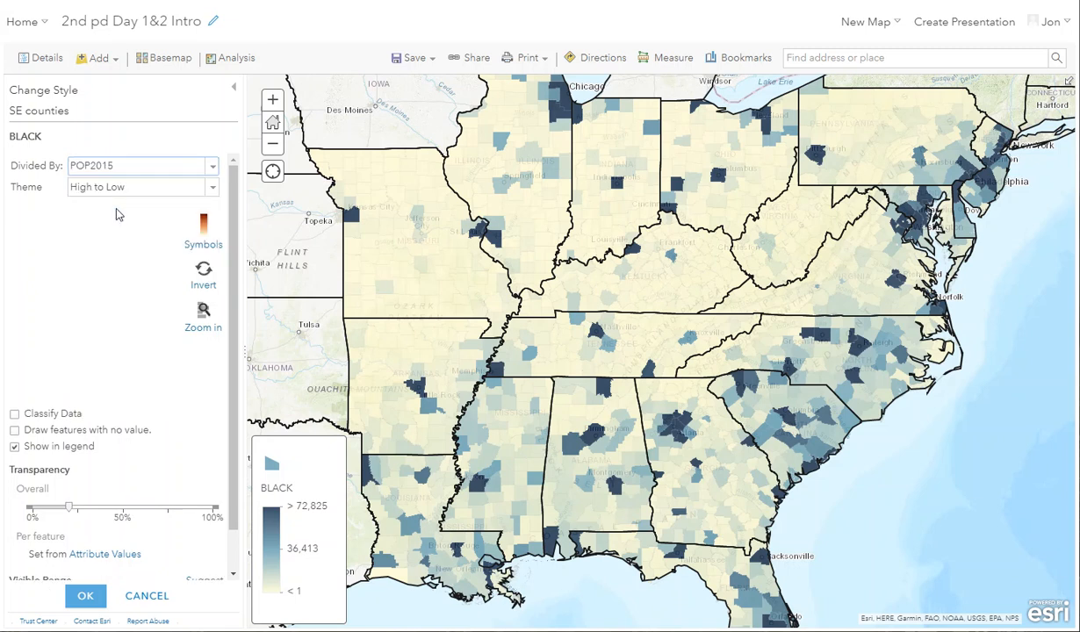
pyautogui.click(87, 598)
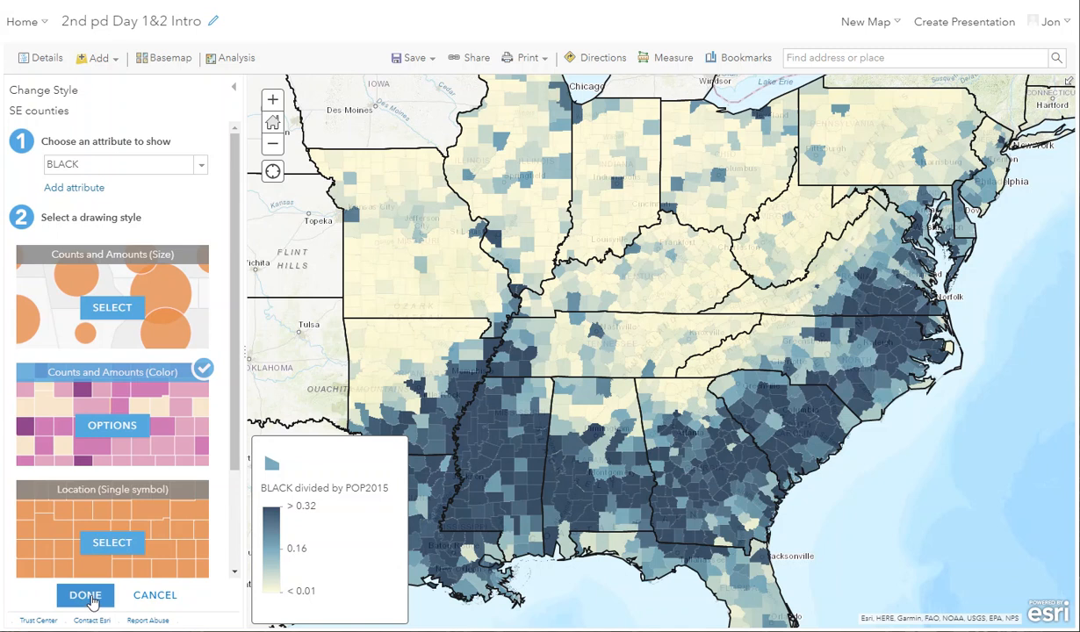
pyautogui.click(92, 600)
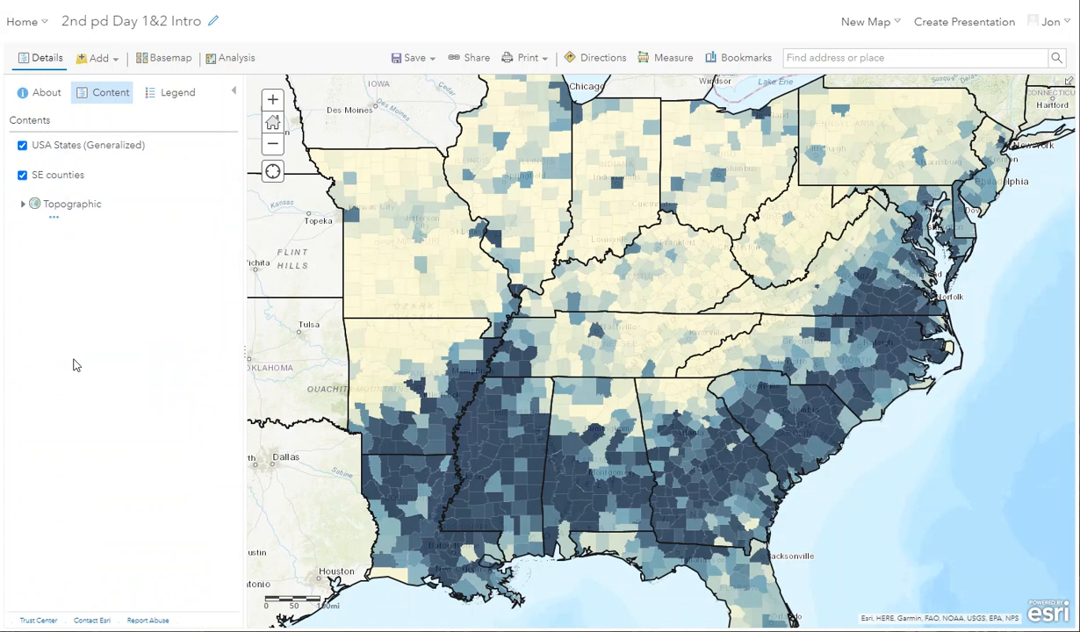
# Show the map's legend, and open the 1860 Slave Census material from the class's classwork in Google Classroom
pyautogui.click(176, 97)
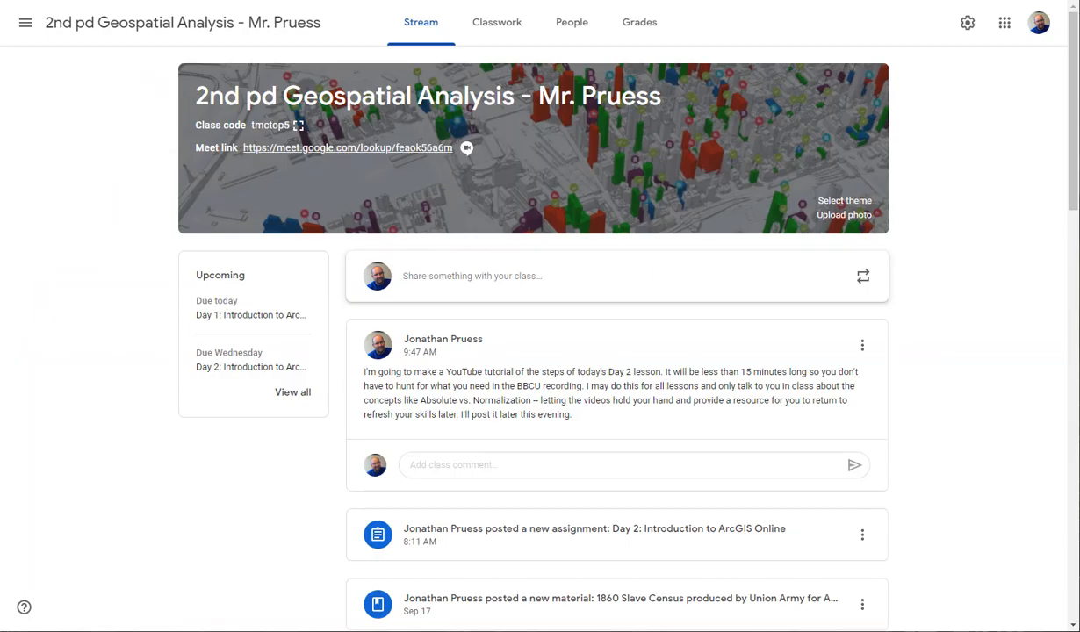
pyautogui.click(496, 26)
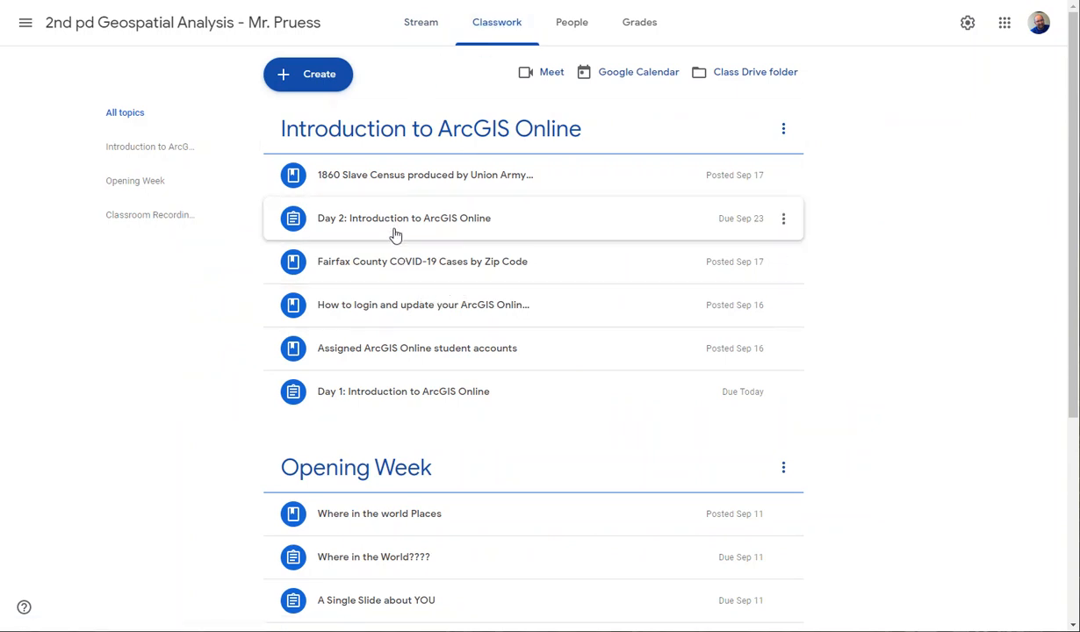
pyautogui.click(390, 172)
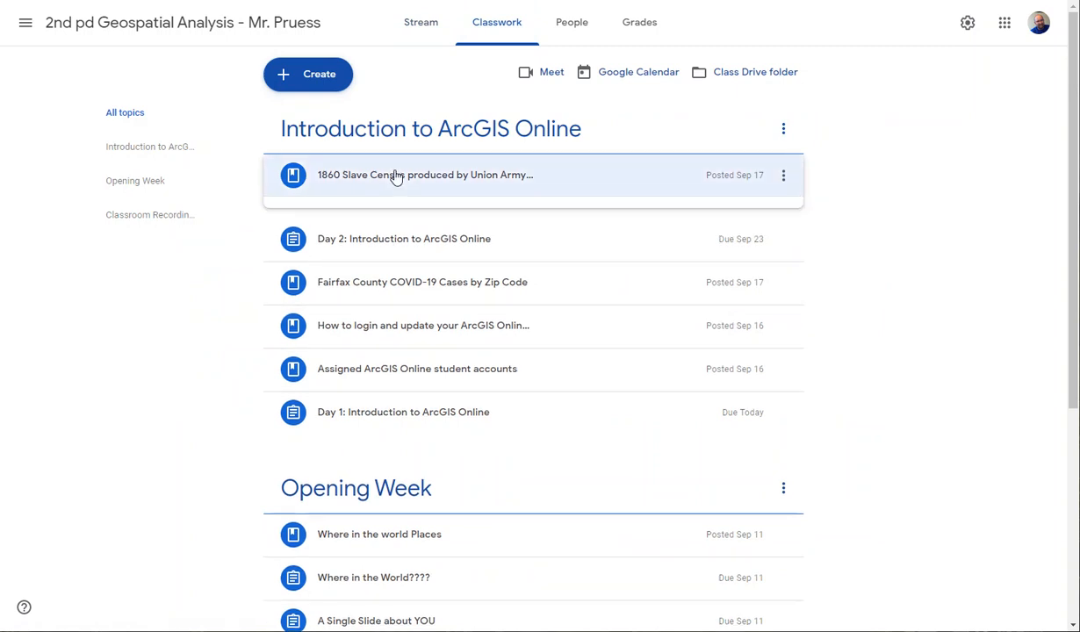
pyautogui.click(401, 253)
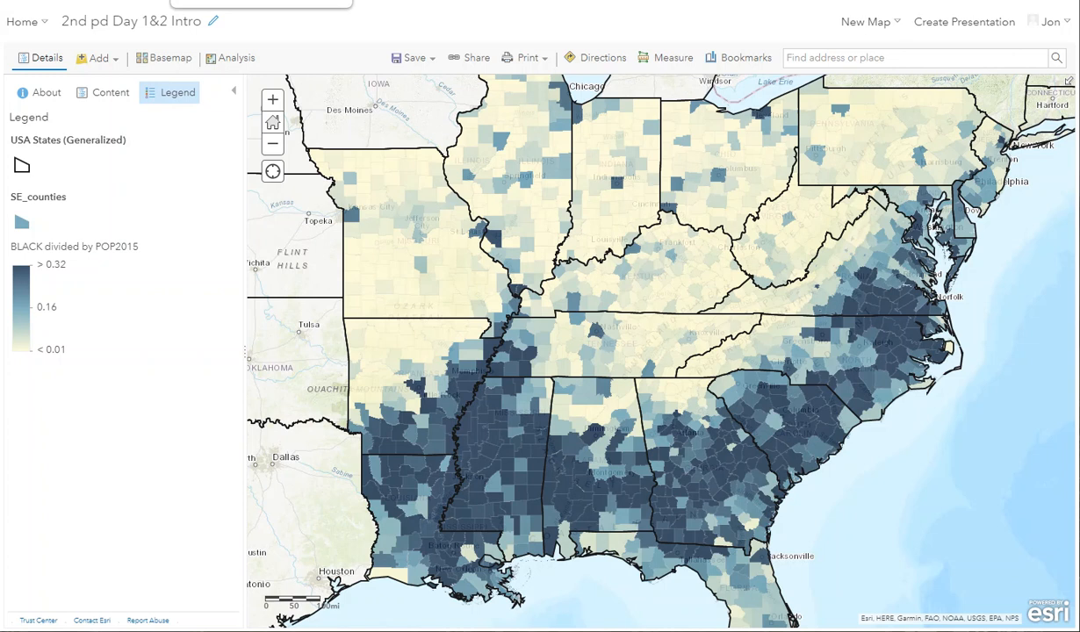
# Compare the 1860 slave population map with the web map showing BLACK divided by POP2015
pyautogui.click(221, 0)
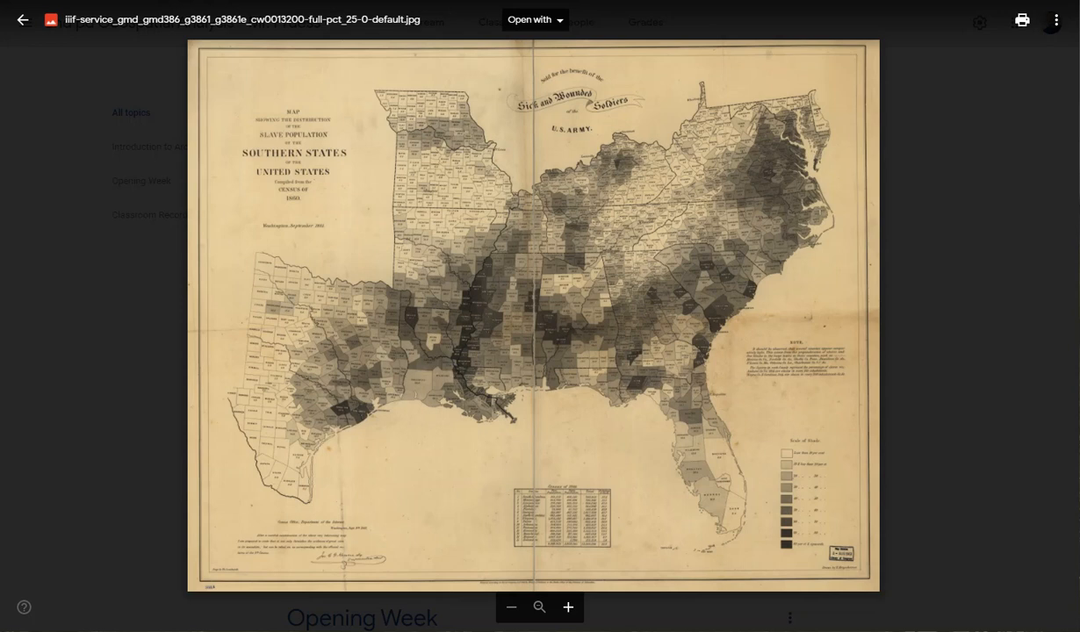
pyautogui.hotkey('ctrl', 'Tab')
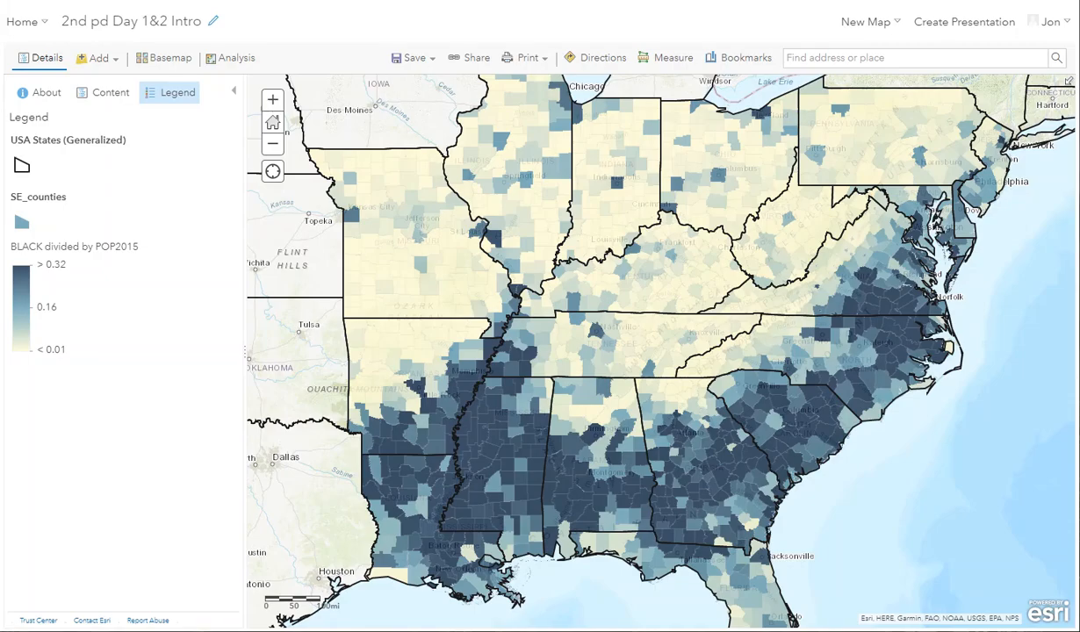
pyautogui.hotkey('ctrl', 'Tab')
# Filter the SE counties layer to features whose STATE_NAME is the unique value Virginia, and zoom to them
pyautogui.click(109, 95)
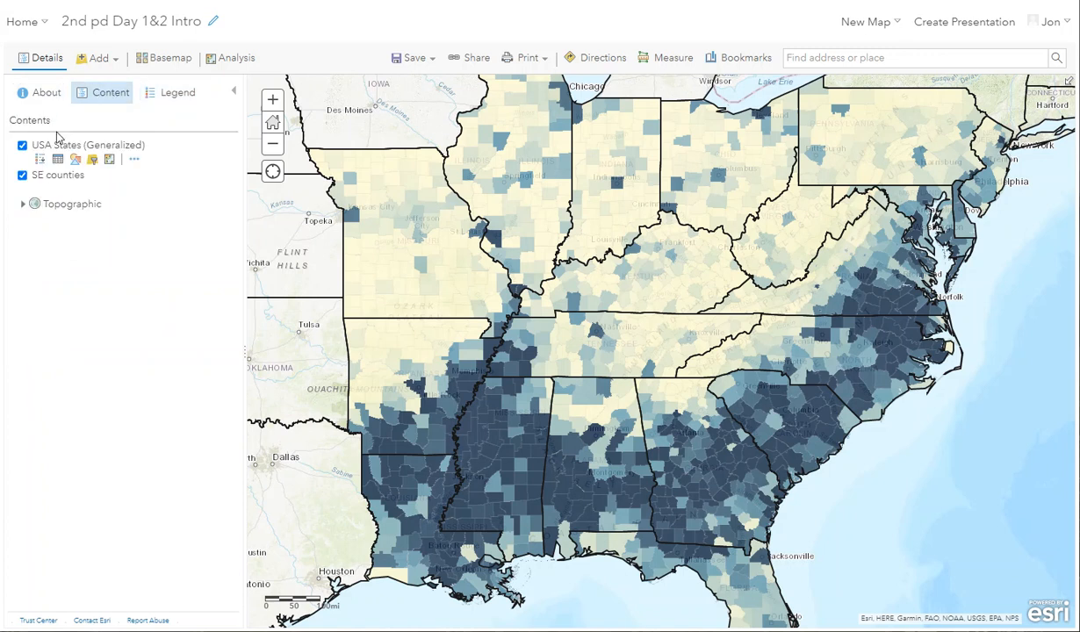
pyautogui.moveTo(71, 190)
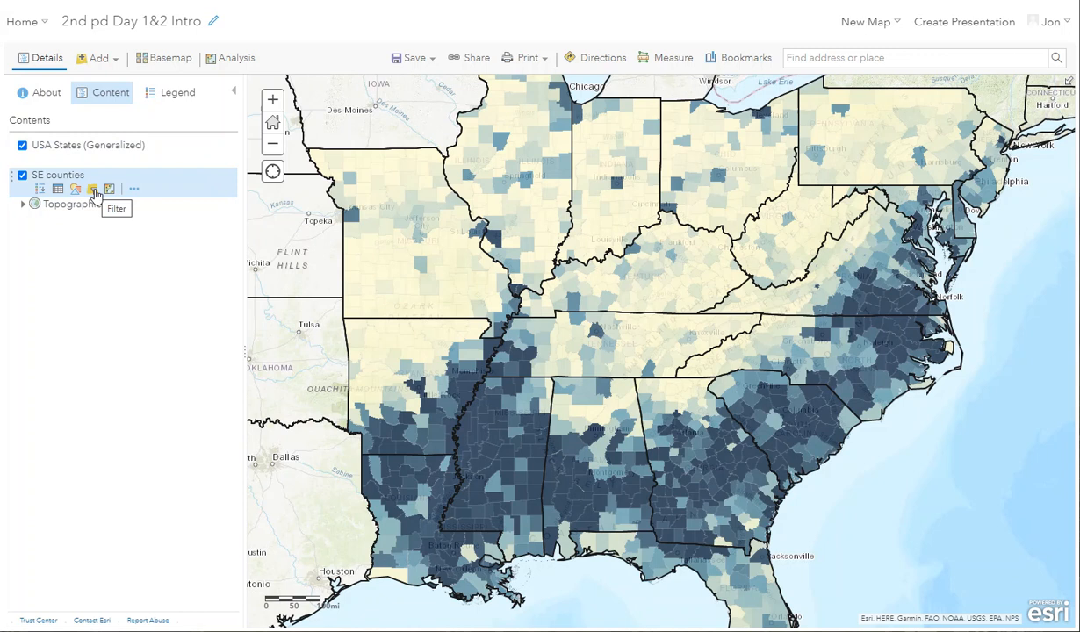
pyautogui.click(93, 190)
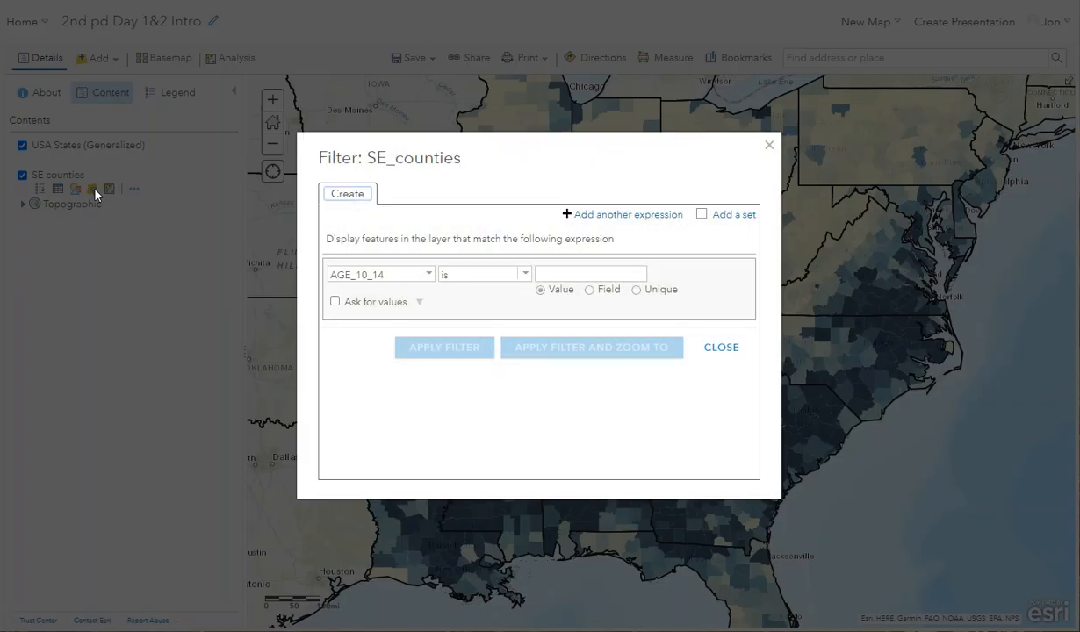
pyautogui.click(429, 275)
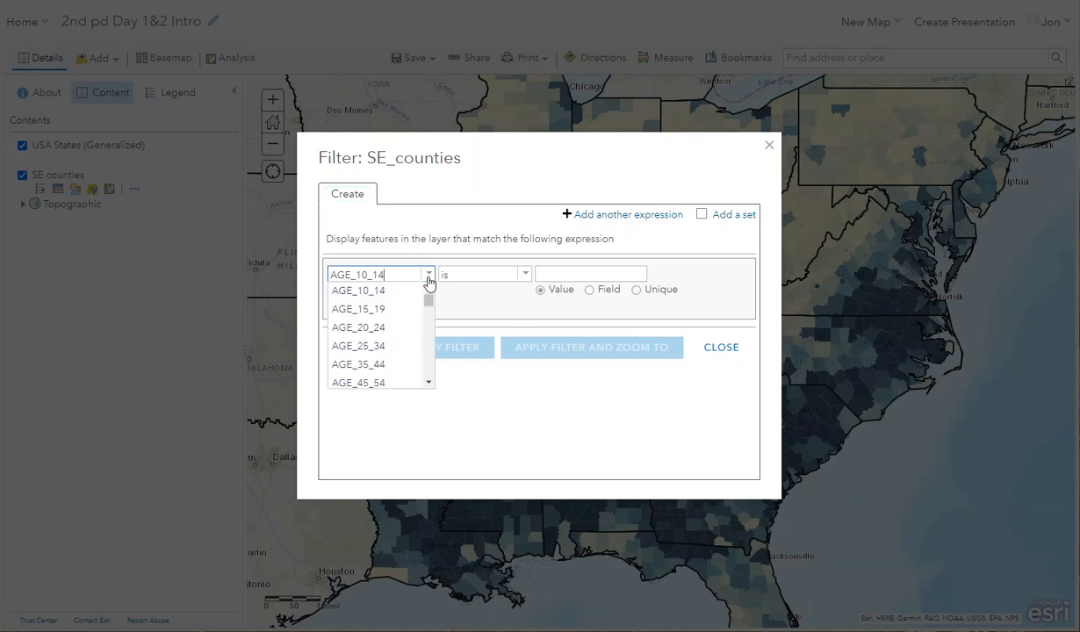
pyautogui.moveTo(430, 299); pyautogui.dragTo(430, 374)
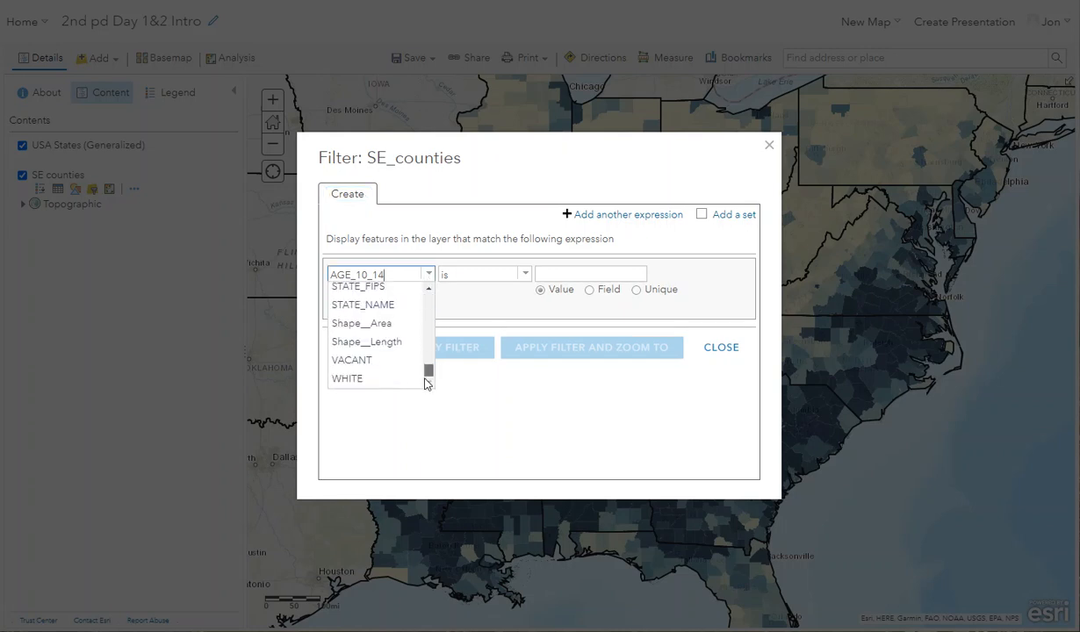
pyautogui.click(359, 304)
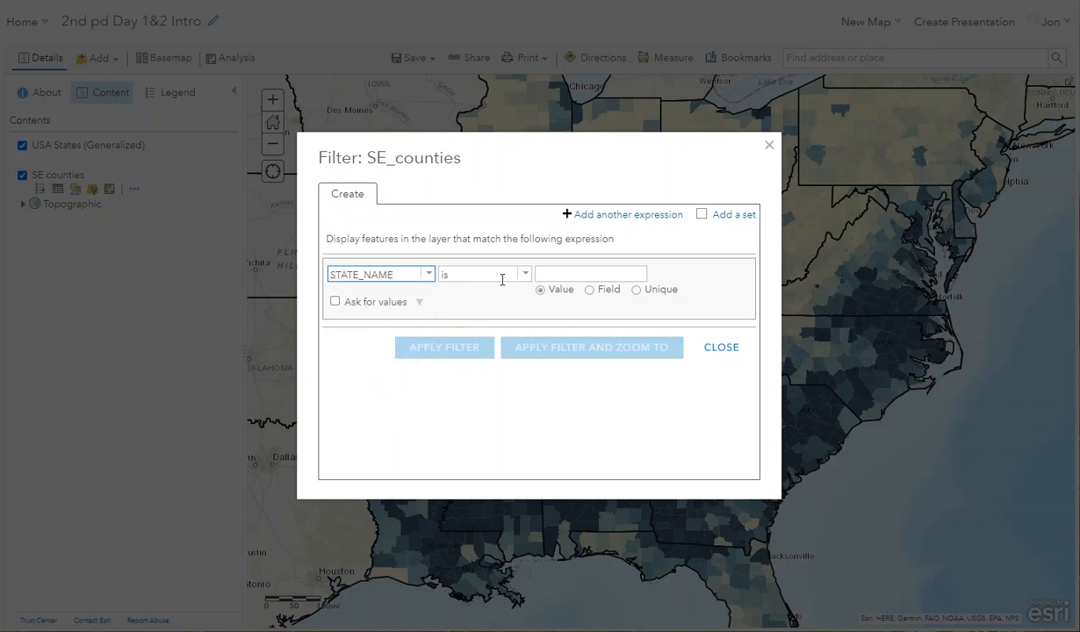
pyautogui.click(637, 291)
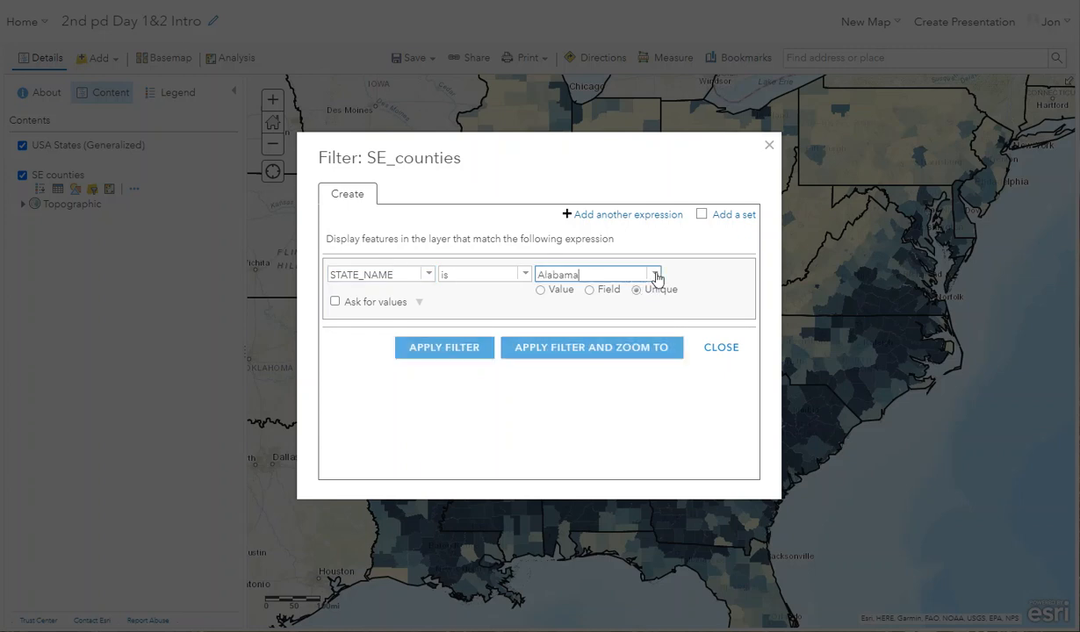
pyautogui.click(653, 276)
pyautogui.moveTo(652, 307); pyautogui.dragTo(643, 379)
pyautogui.click(580, 345)
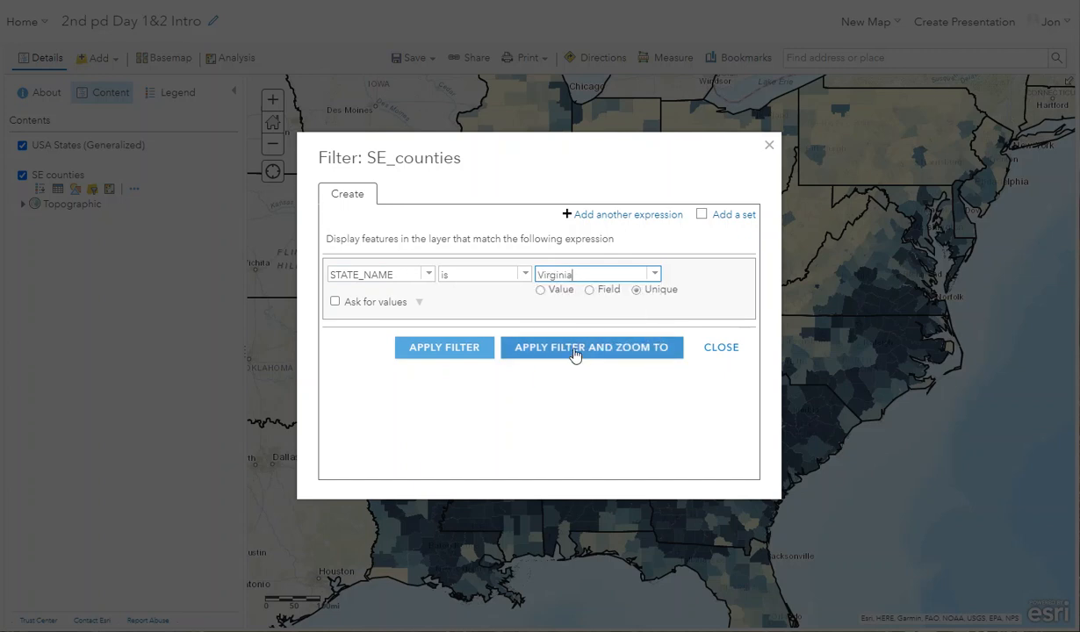
pyautogui.click(575, 349)
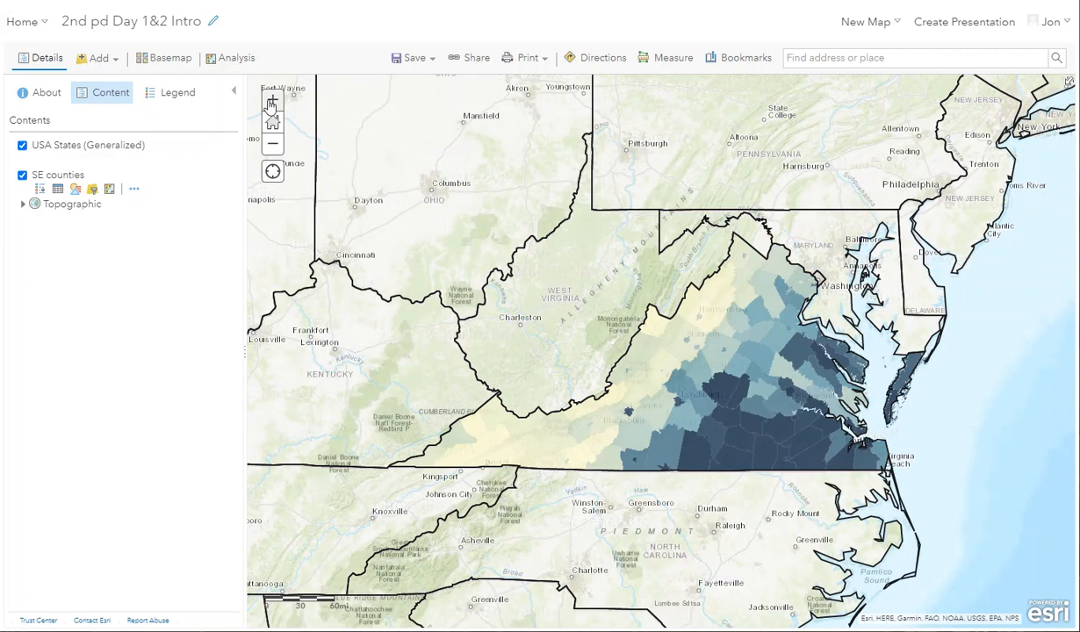
# Try the Light Gray Canvas basemap and switch the map to the Dark Gray Canvas basemap
pyautogui.click(178, 61)
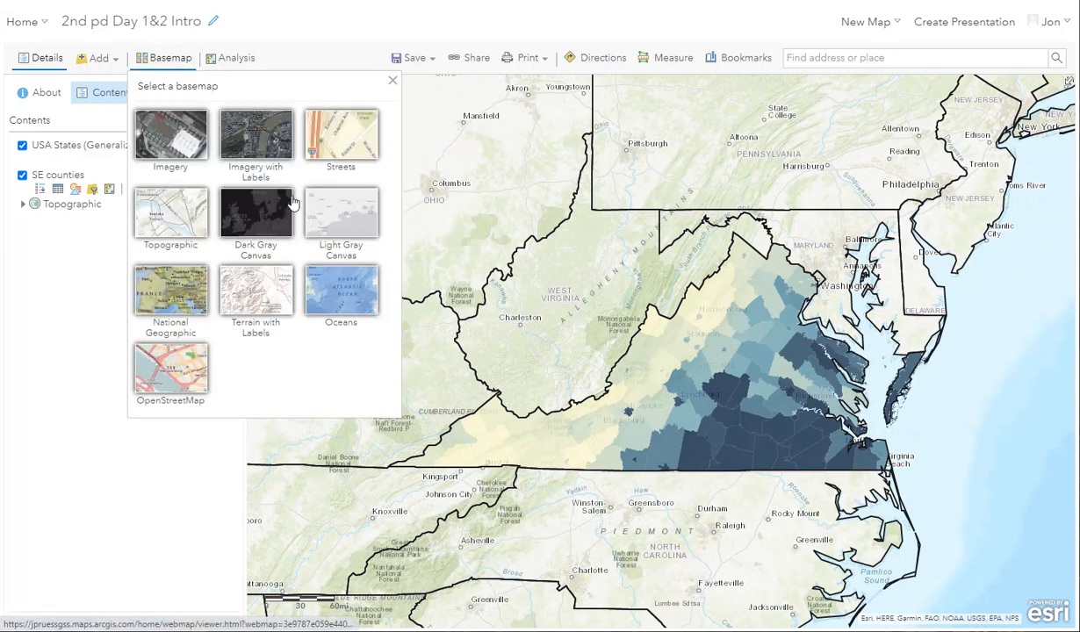
pyautogui.click(351, 213)
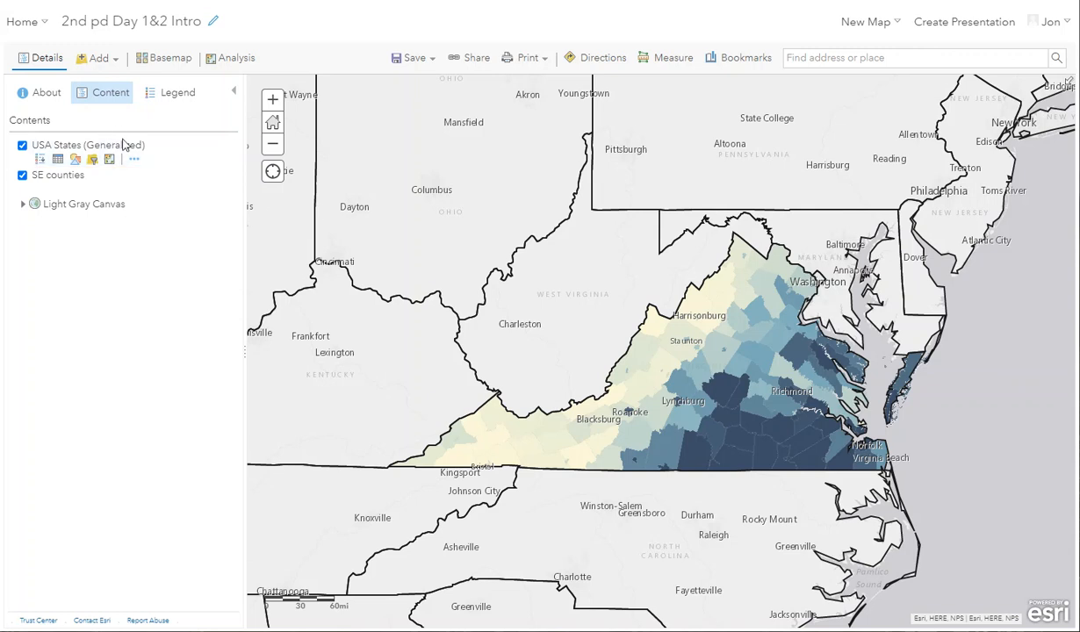
pyautogui.click(165, 62)
pyautogui.click(258, 212)
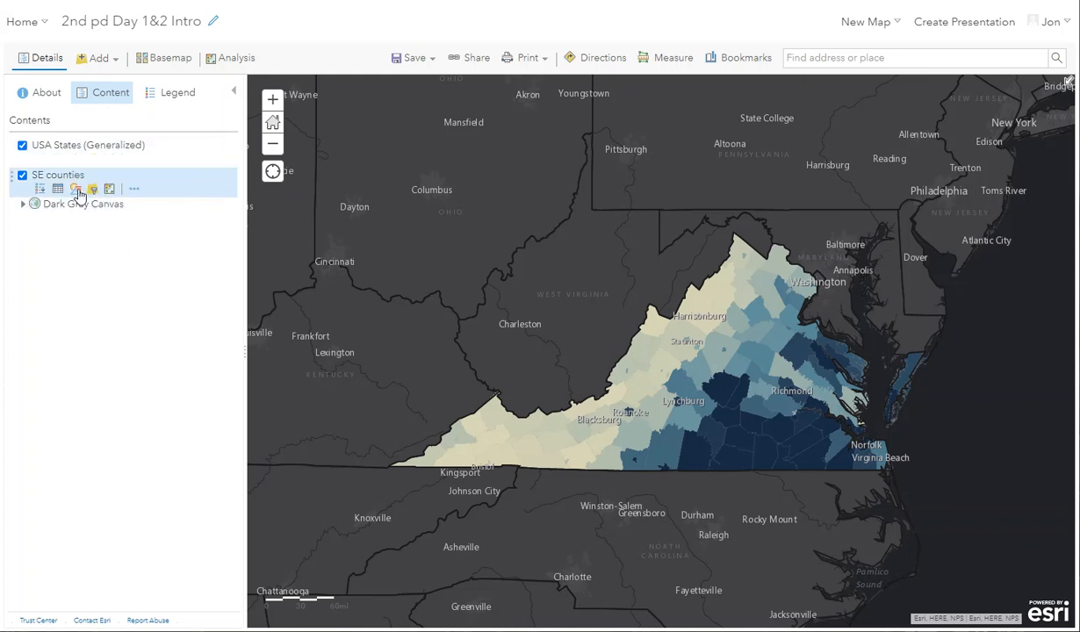
# Try a blue-to-green color ramp as the fill for the SE counties layer's Counts and Amounts (Color) style
pyautogui.click(77, 191)
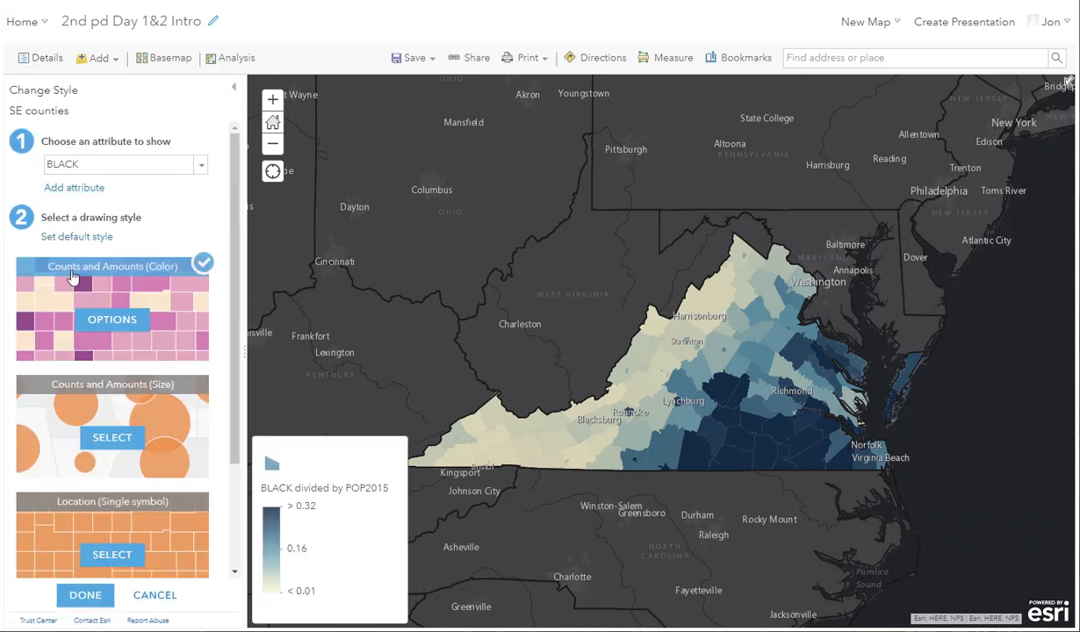
pyautogui.click(116, 321)
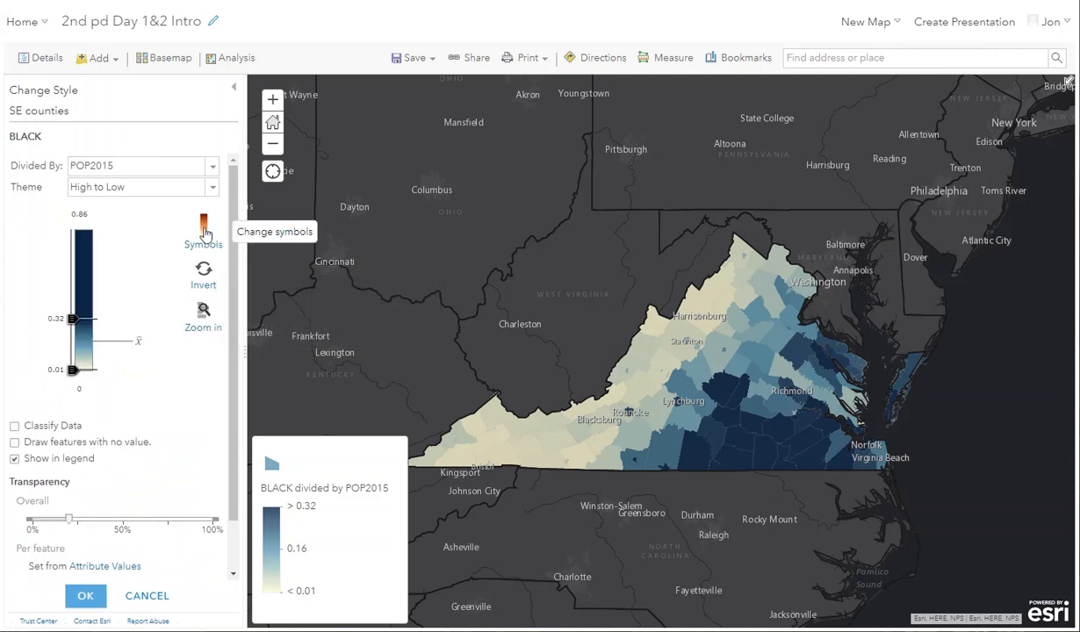
pyautogui.click(204, 230)
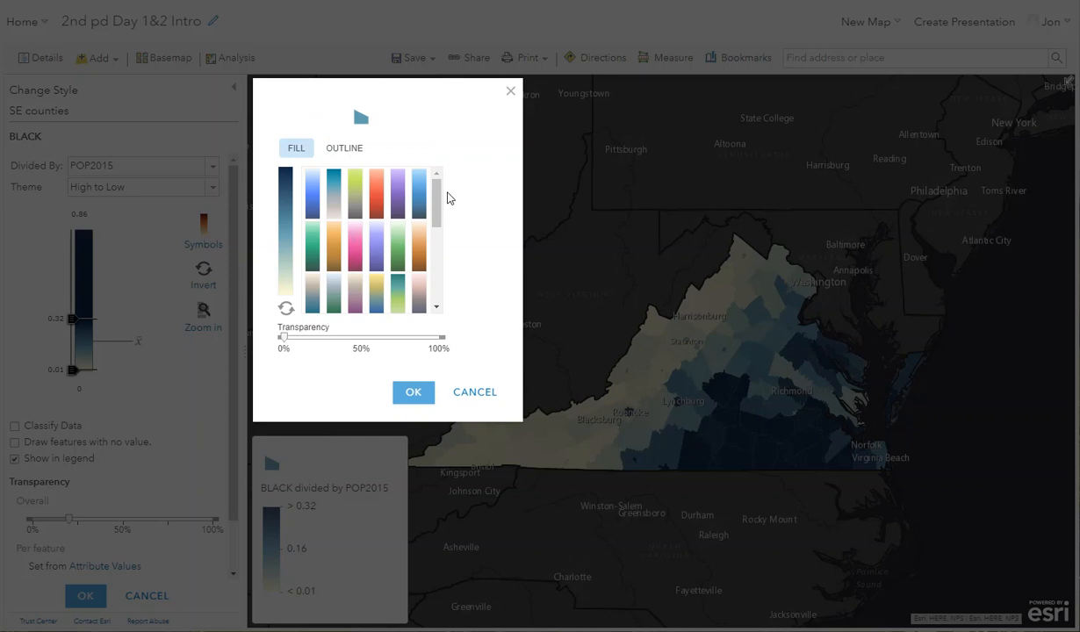
pyautogui.moveTo(439, 213); pyautogui.dragTo(430, 259)
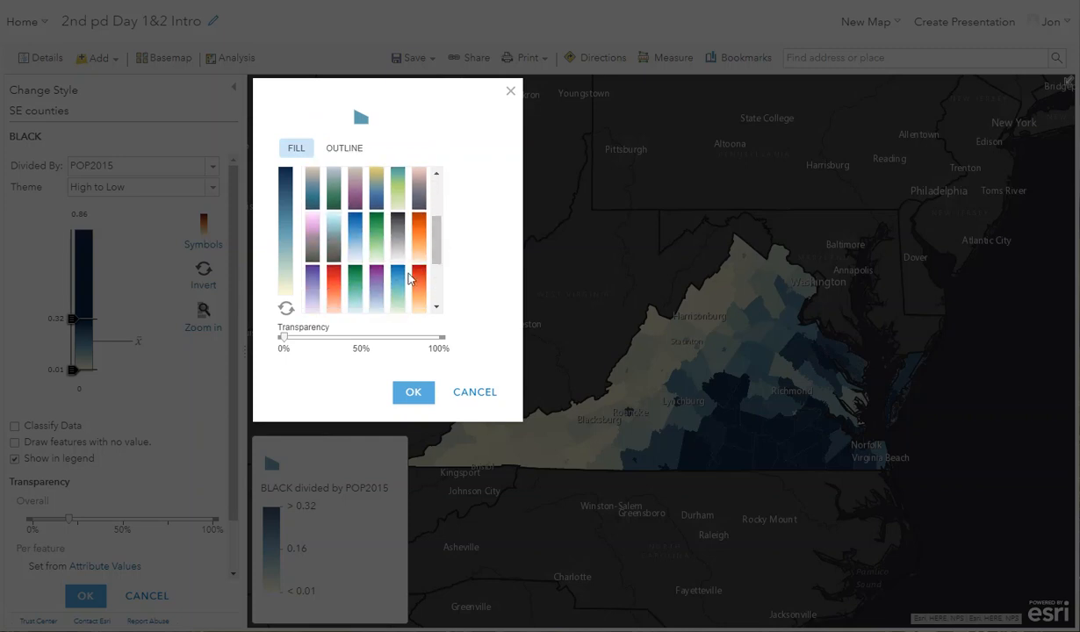
pyautogui.click(394, 280)
pyautogui.click(412, 391)
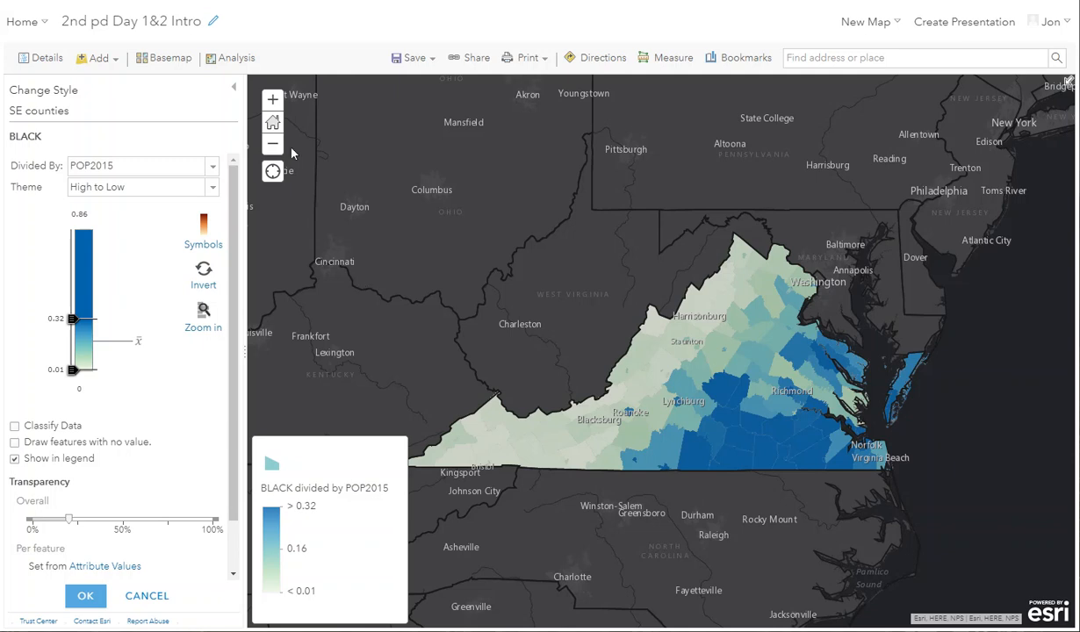
pyautogui.click(234, 88)
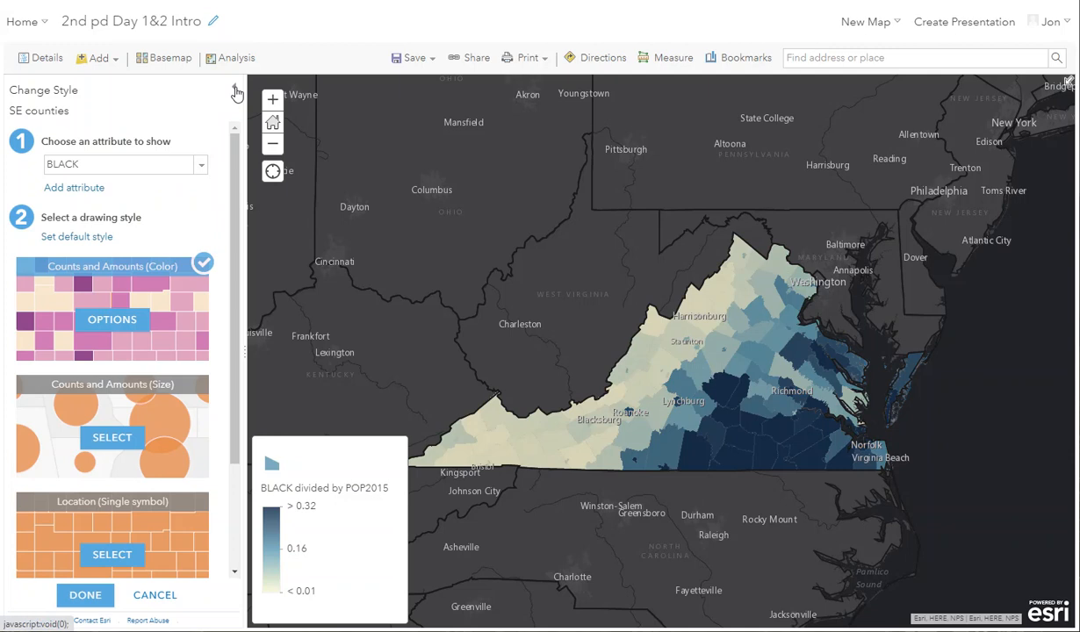
# Remove the normalization from the SE counties style by setting the BLACK attribute's Divided By field to None
pyautogui.moveTo(718, 349); pyautogui.dragTo(864, 220)
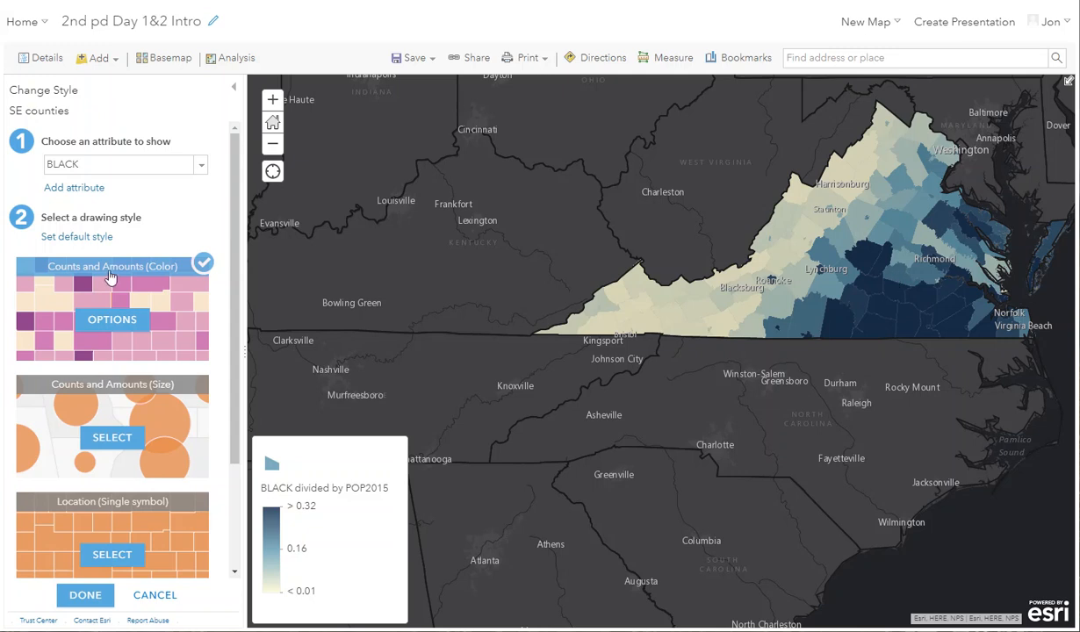
pyautogui.click(107, 331)
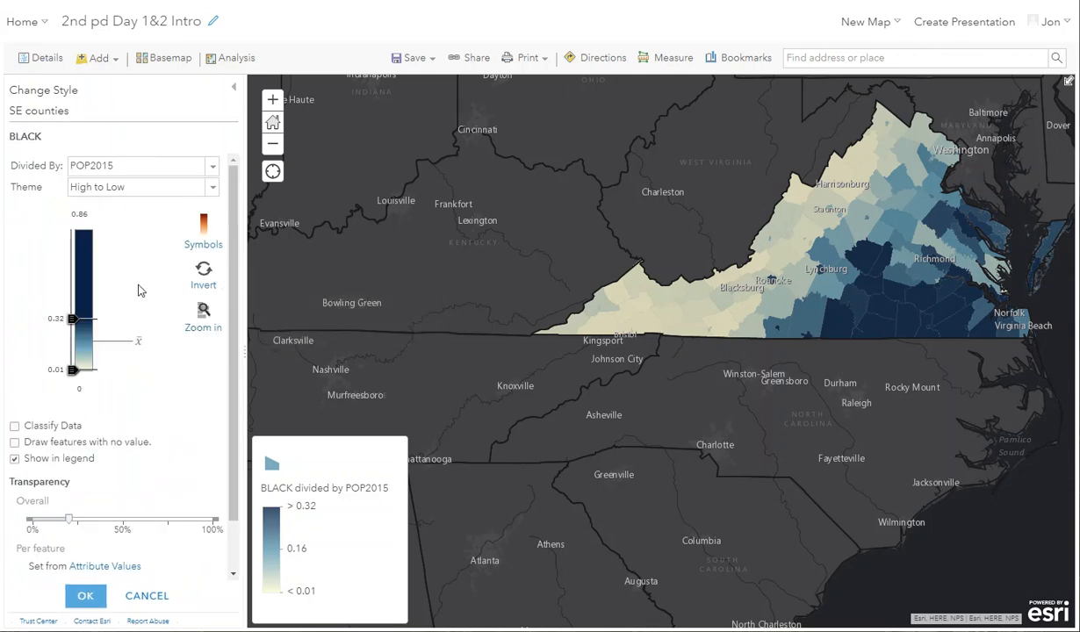
pyautogui.click(211, 168)
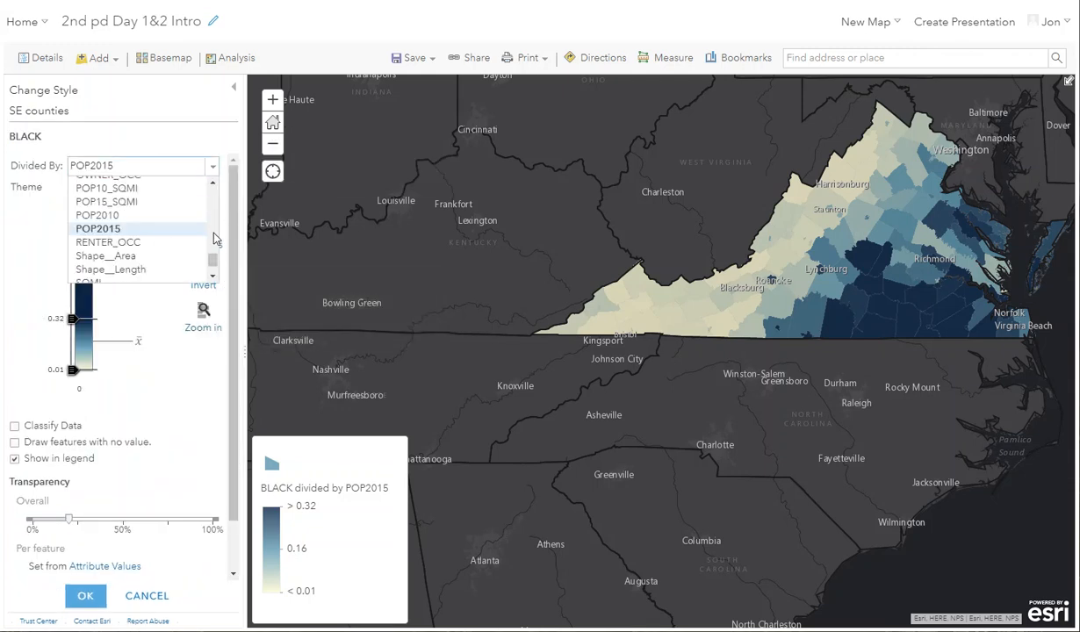
pyautogui.moveTo(212, 259); pyautogui.dragTo(219, 186)
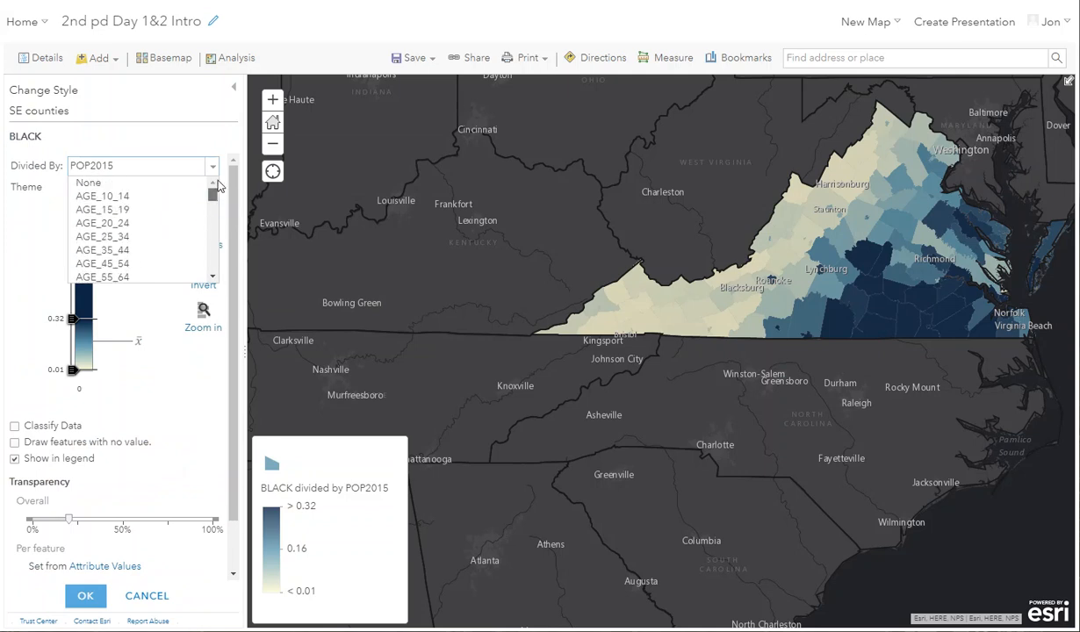
pyautogui.click(112, 183)
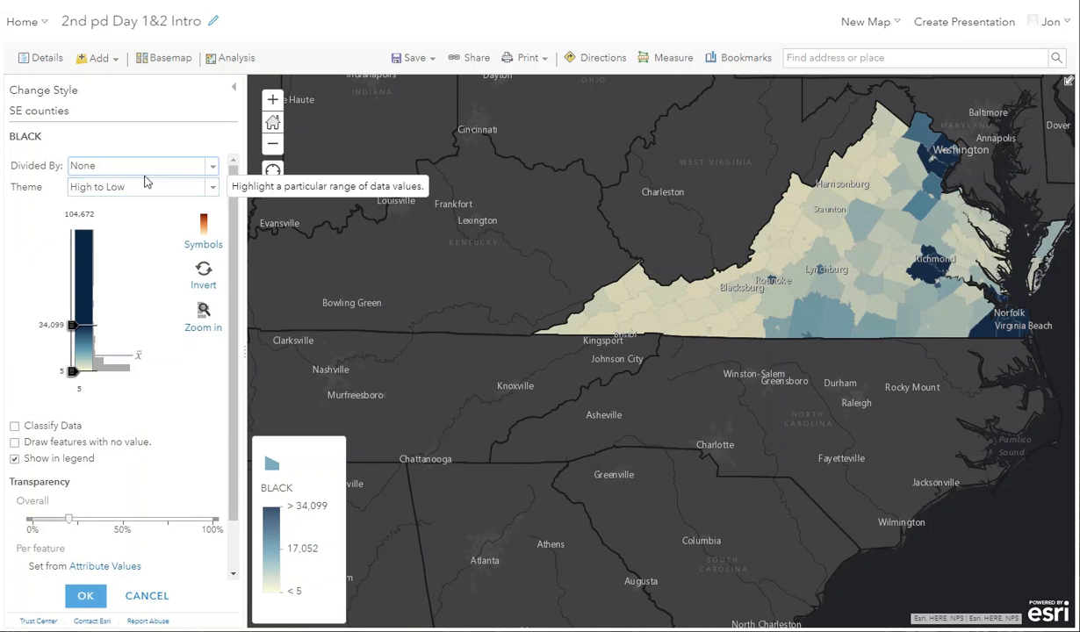
# Normalize the BLACK attribute in the SE counties style by dividing it by POP2015
pyautogui.click(211, 168)
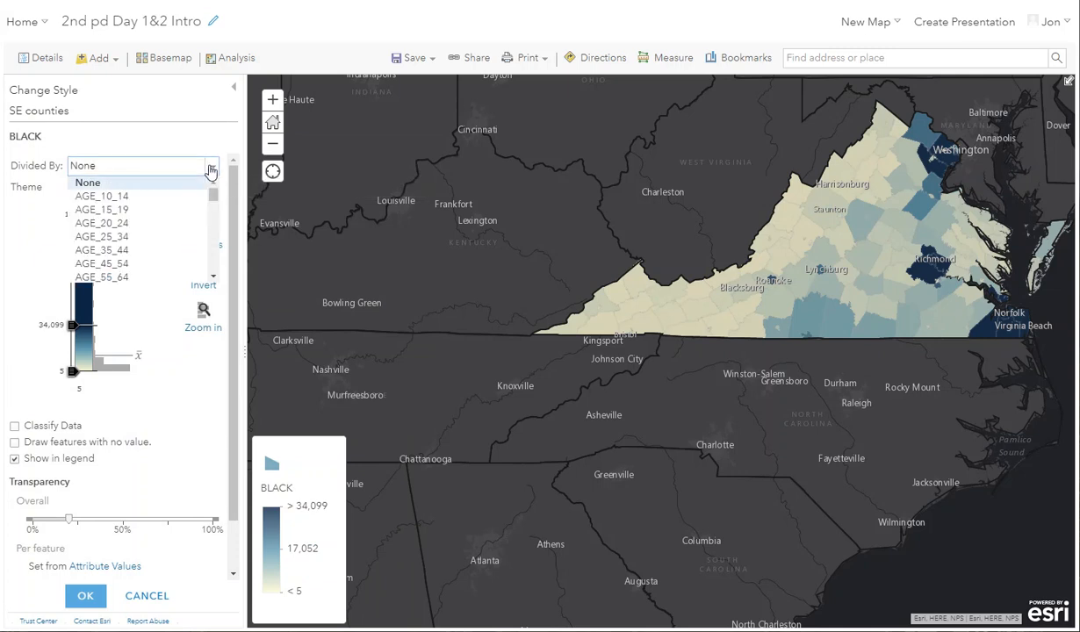
pyautogui.moveTo(212, 193); pyautogui.dragTo(212, 261)
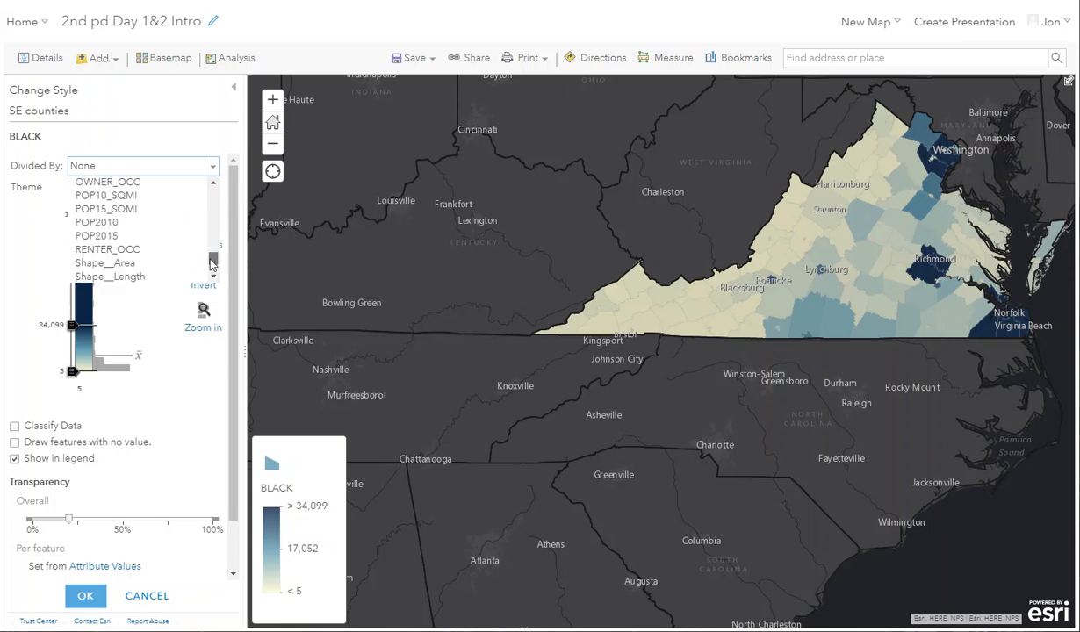
pyautogui.click(107, 243)
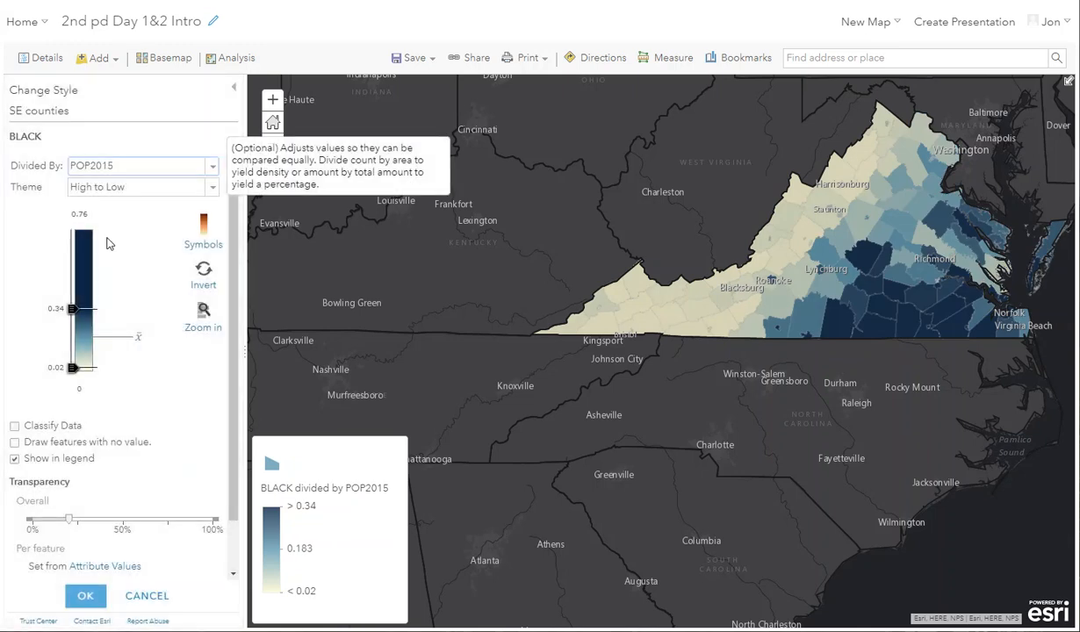